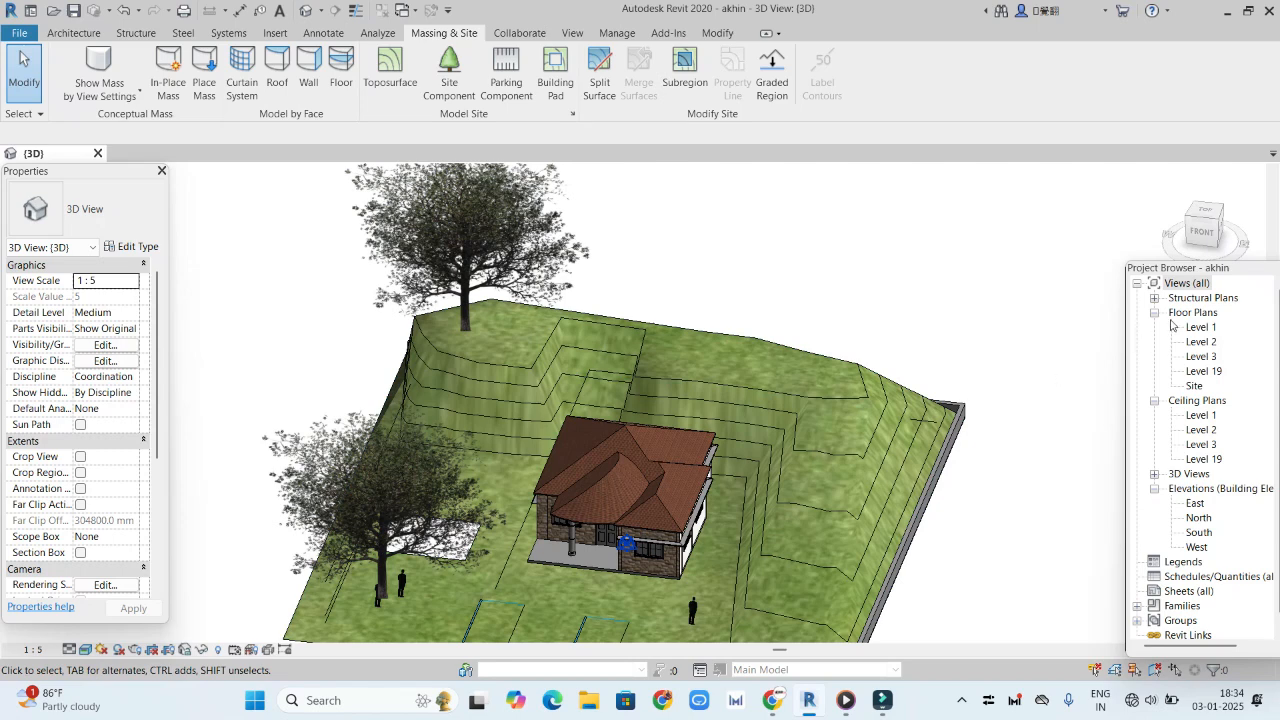
Open the Level 1 floor plan, dismiss the save reminder and set the plan's visual style to Shaded
double_click(1200, 328)
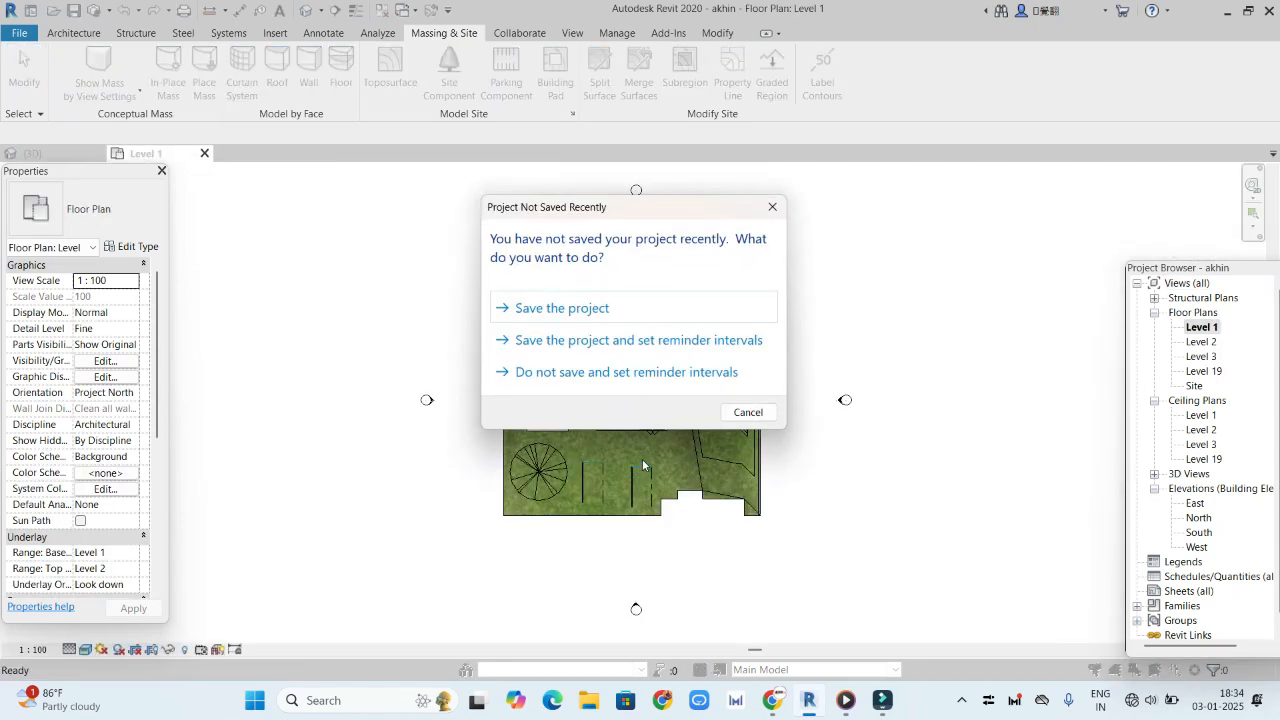
click(772, 207)
scroll(619, 434, up, 4)
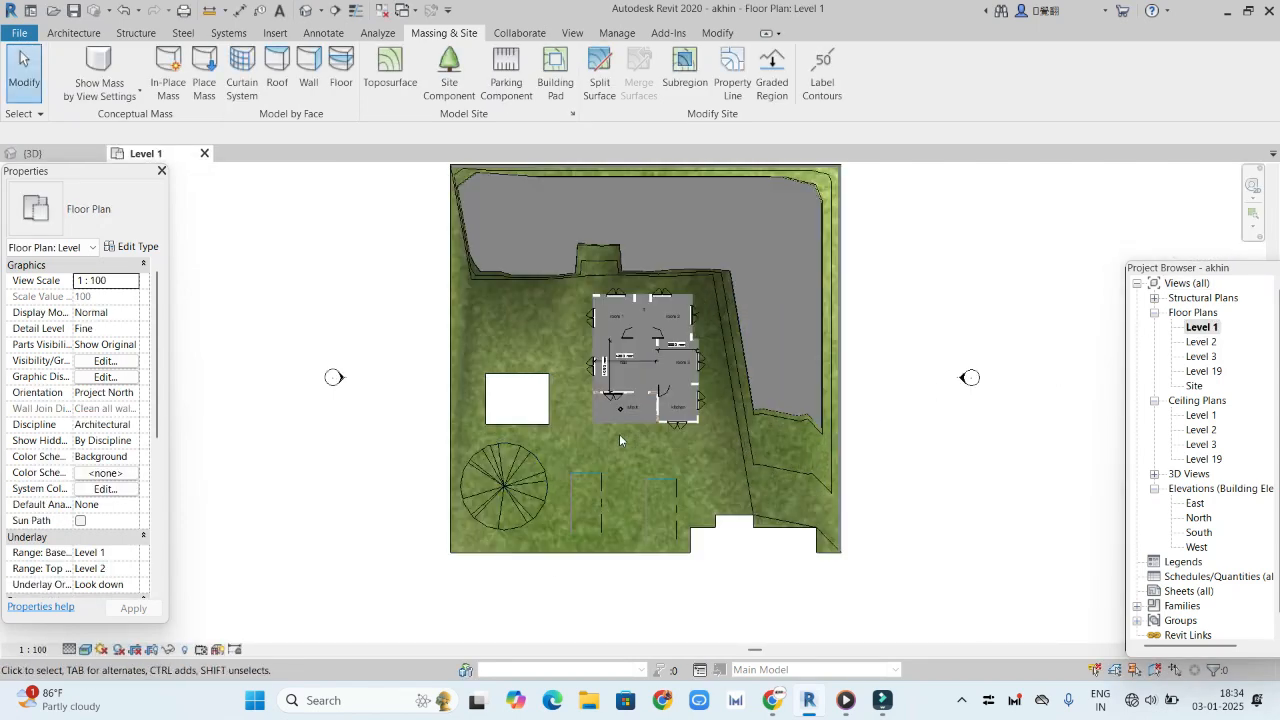
click(86, 649)
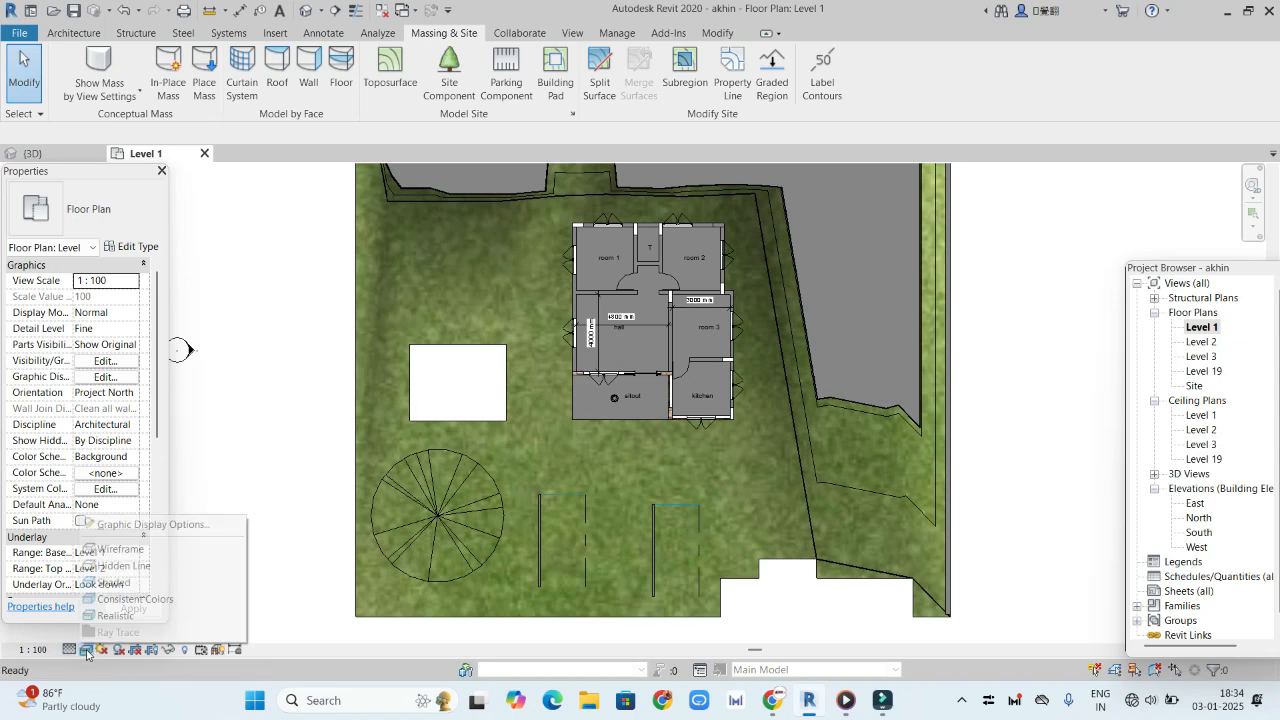
click(113, 582)
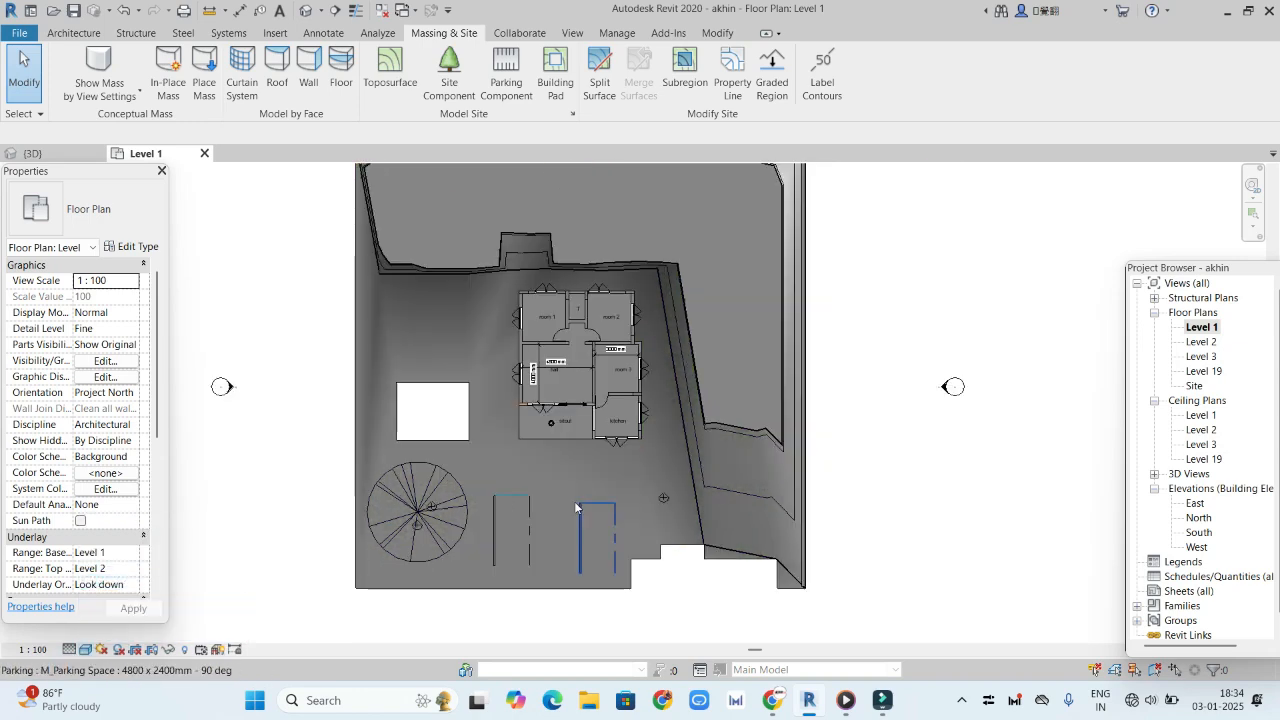
Delete both parking spaces in front of the house
scroll(620, 510, up, 1)
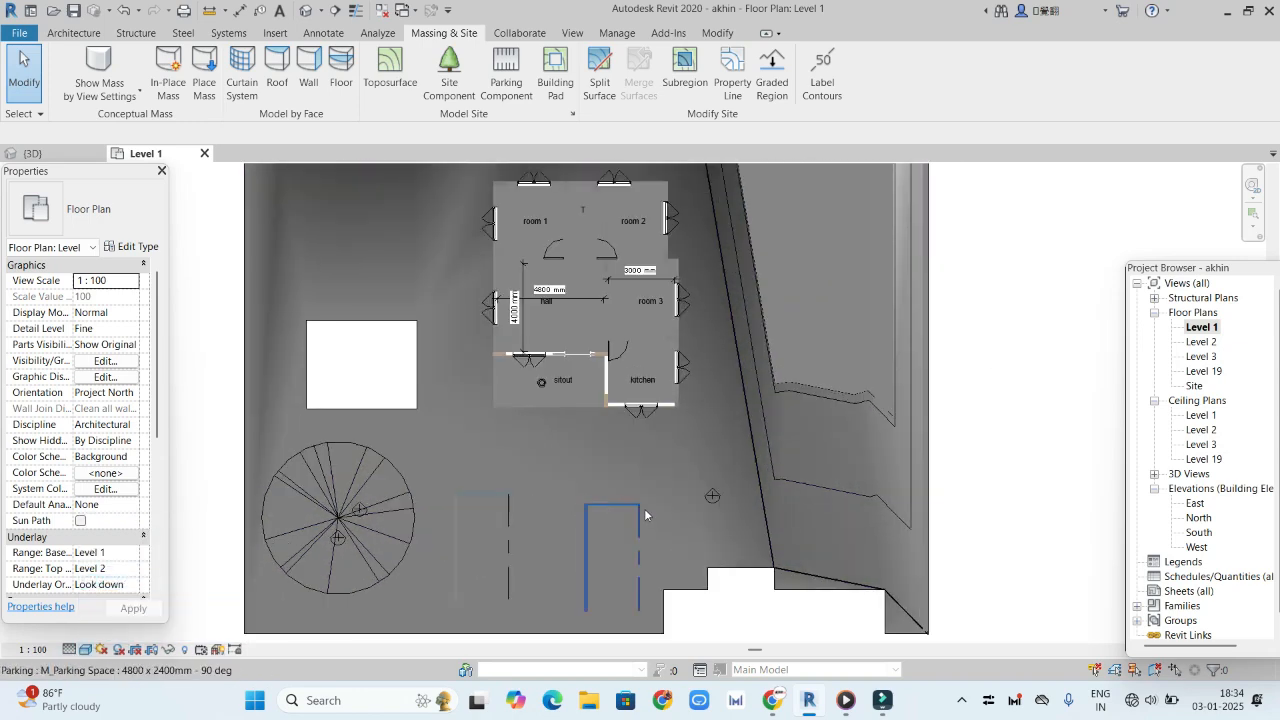
click(477, 507)
key(Delete)
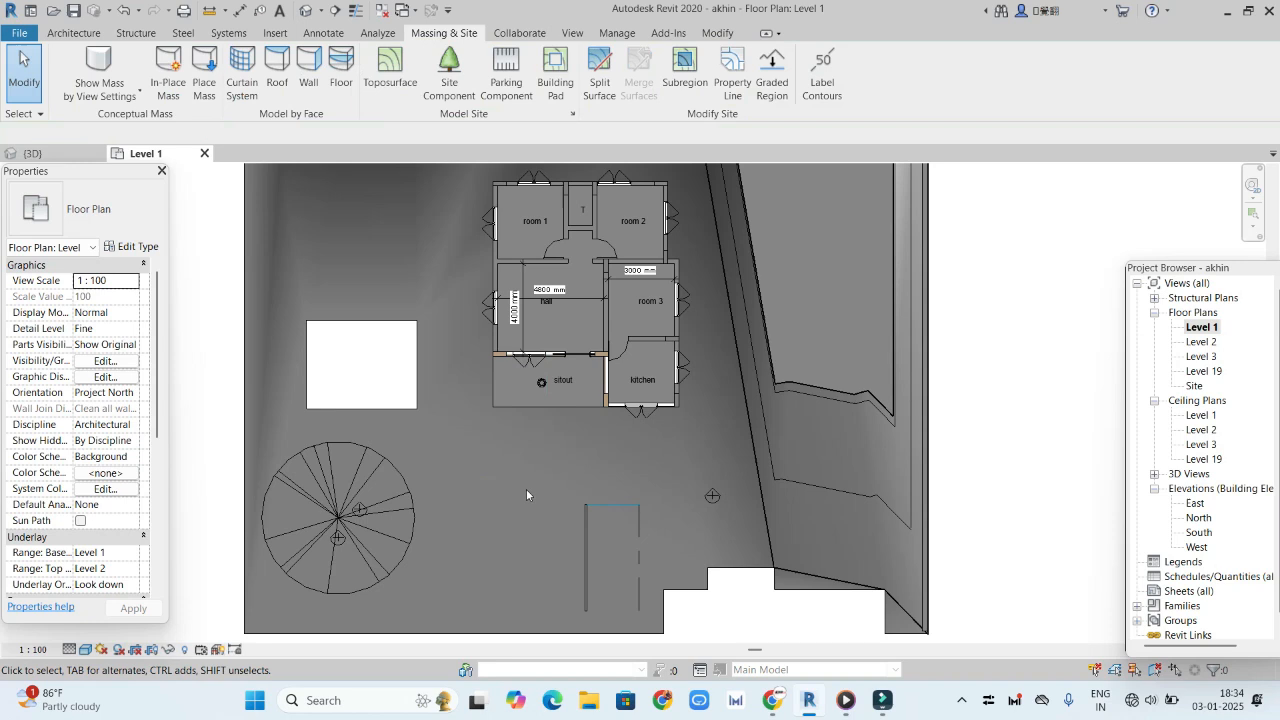
click(600, 506)
key(Delete)
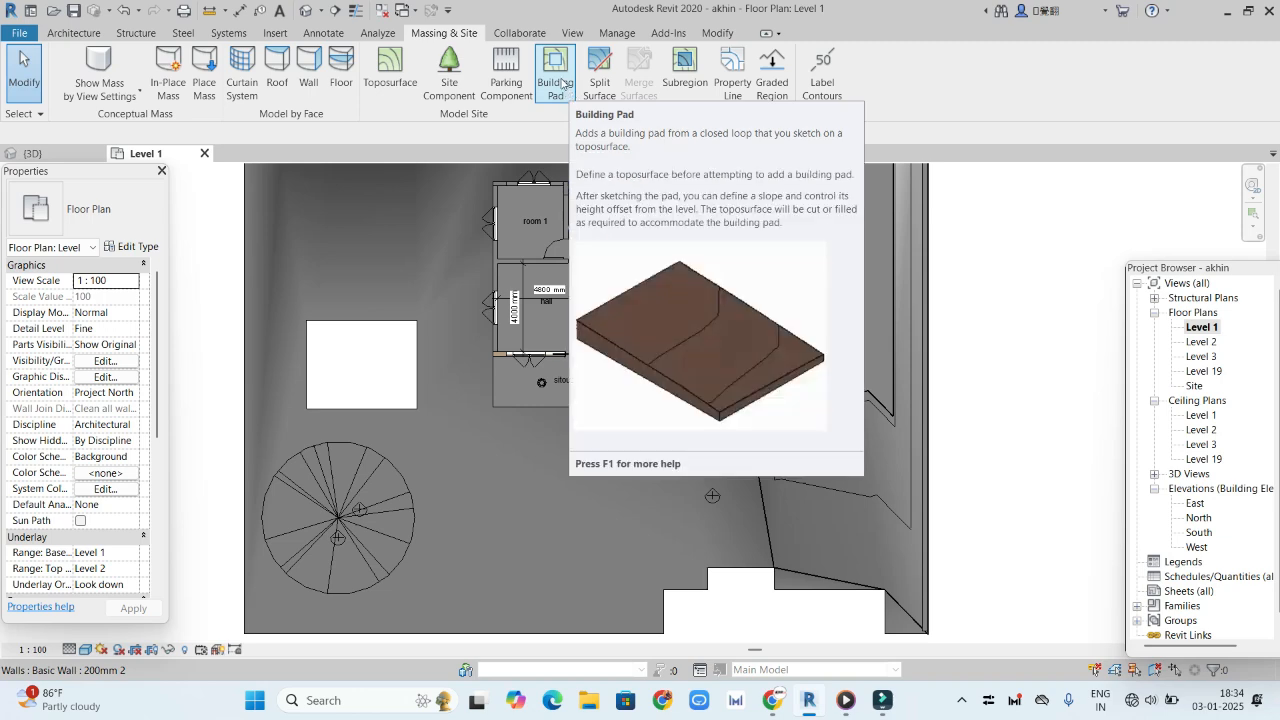
Create a building pad in front of the sitout from a cross-shaped boundary with three rounded ends and a concave arc at the front
click(562, 85)
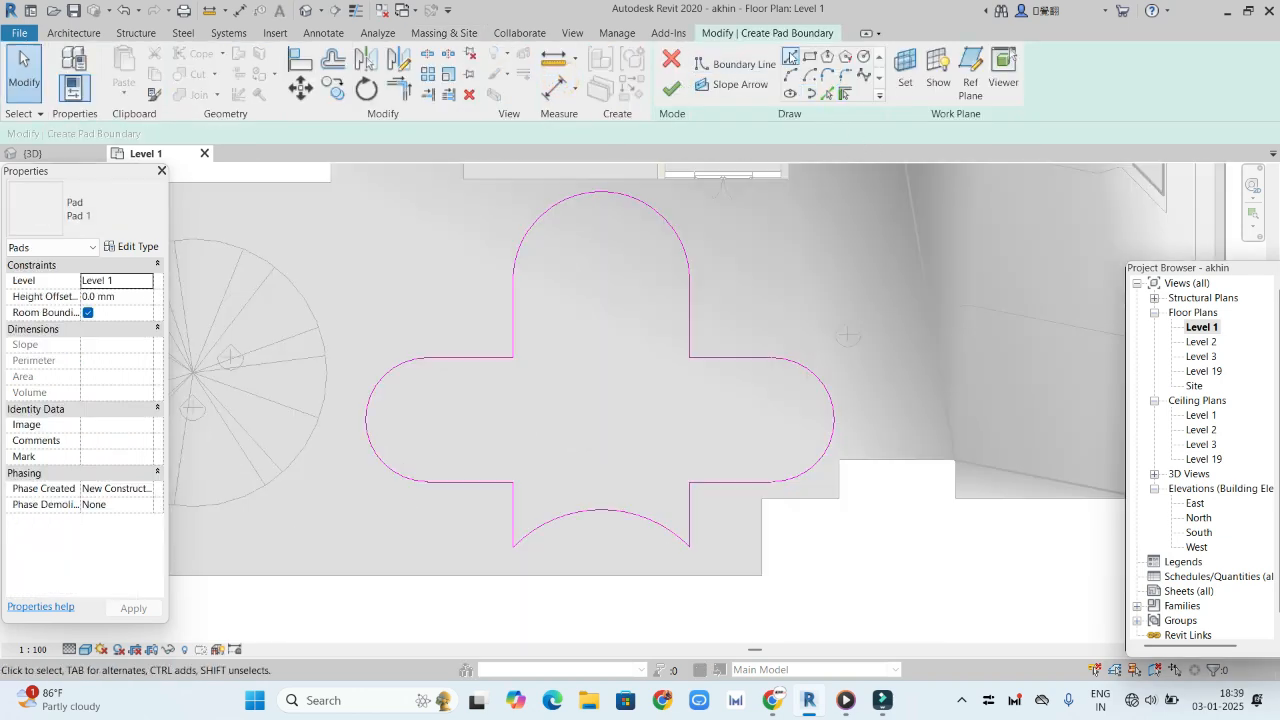
click(810, 56)
click(671, 89)
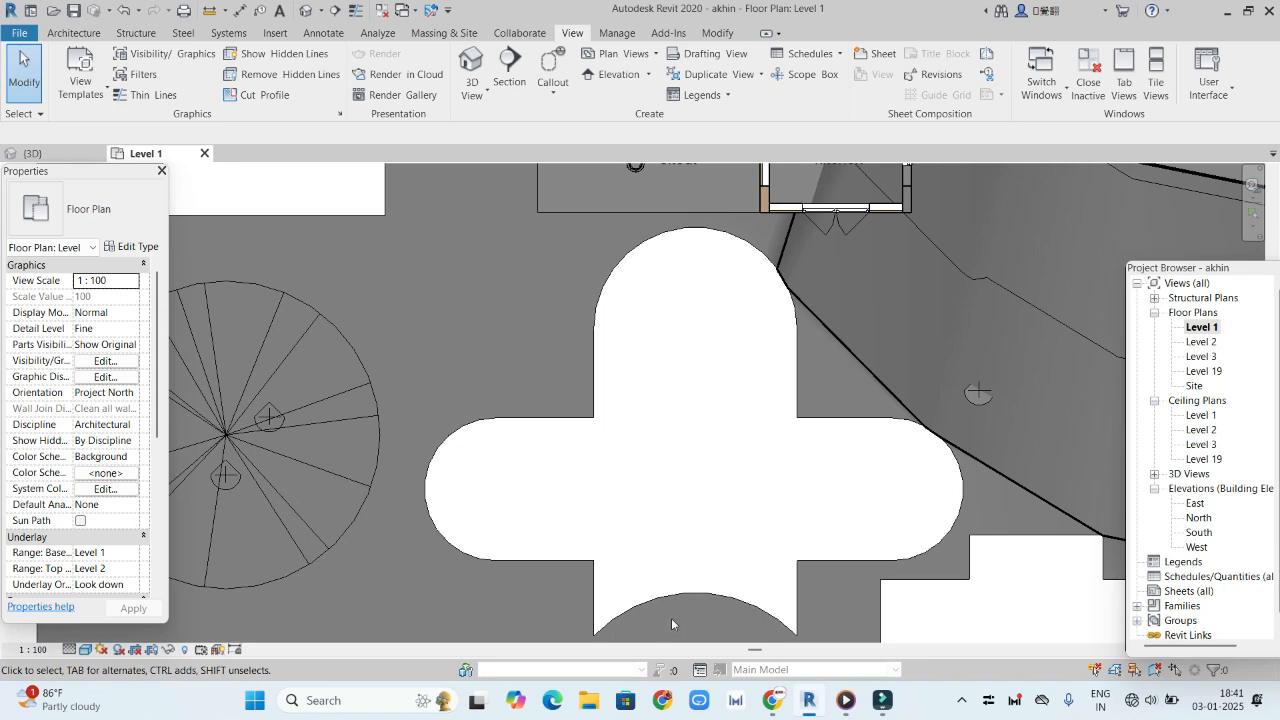
In the 3D view, set the new building pad's height offset from Level 1 to 600 mm
click(470, 72)
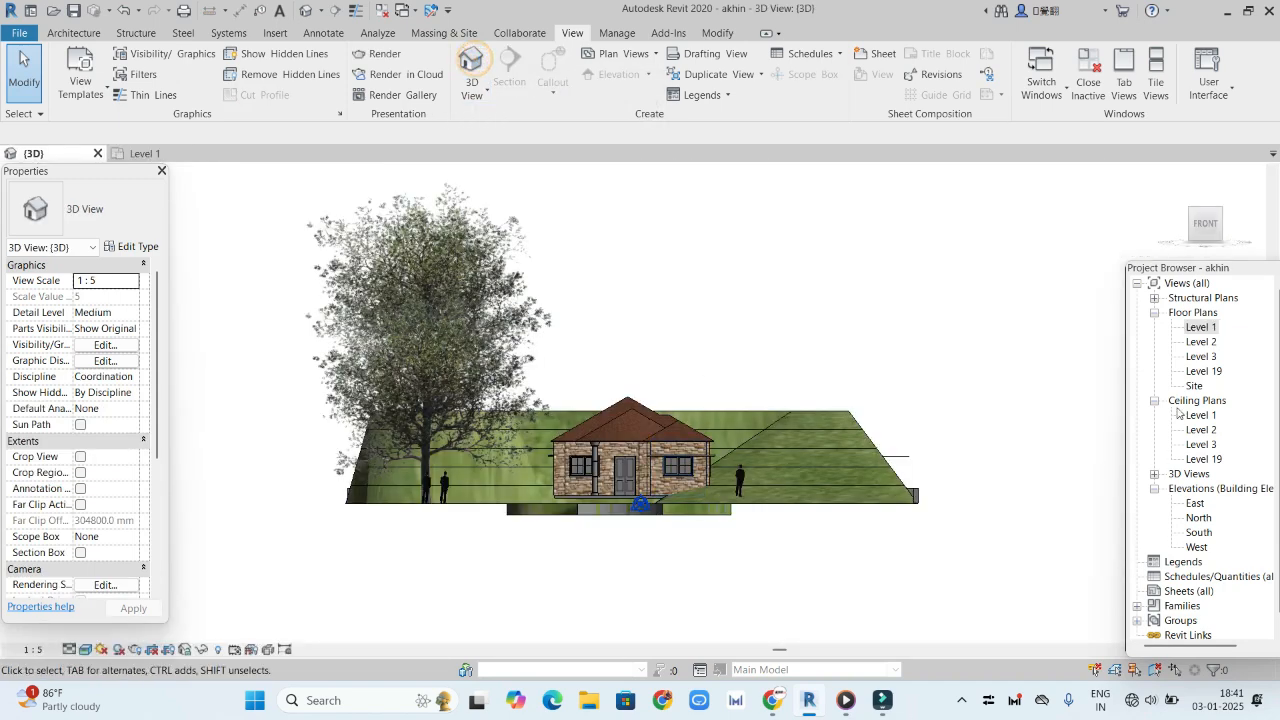
scroll(790, 466, up, 2)
shift+middle_drag(790, 466, 855, 372)
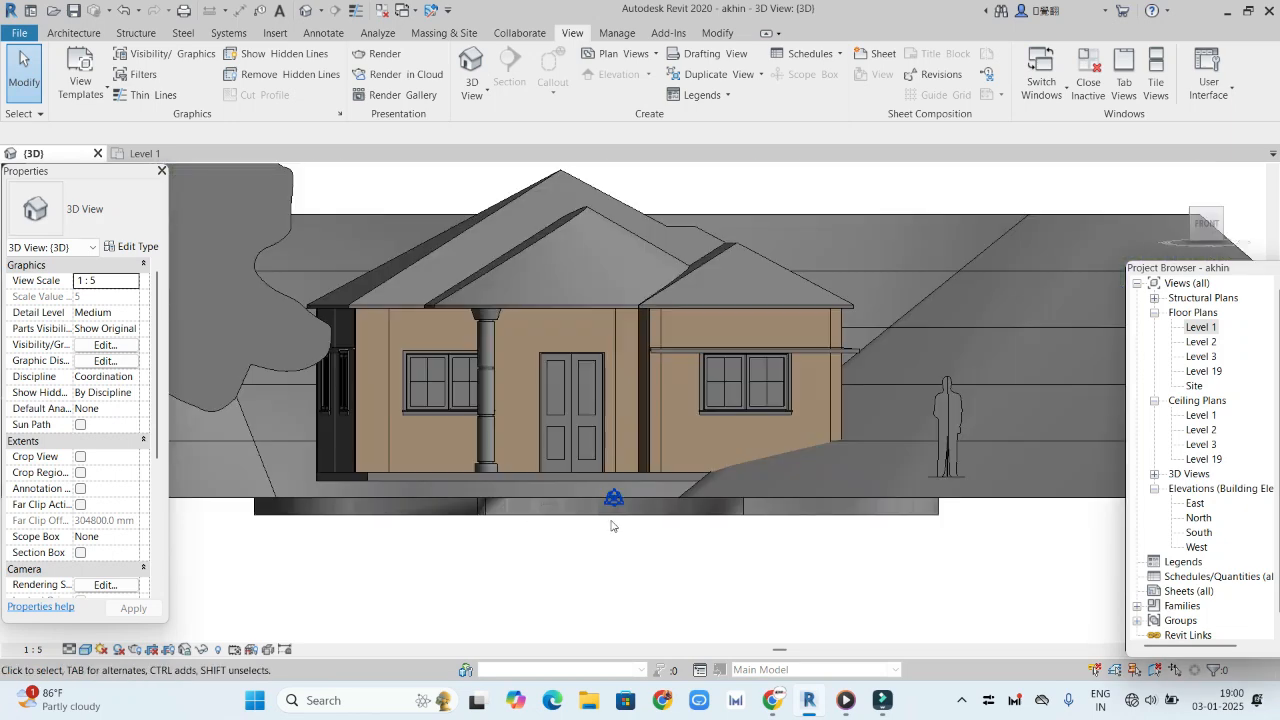
scroll(815, 537, up, 2)
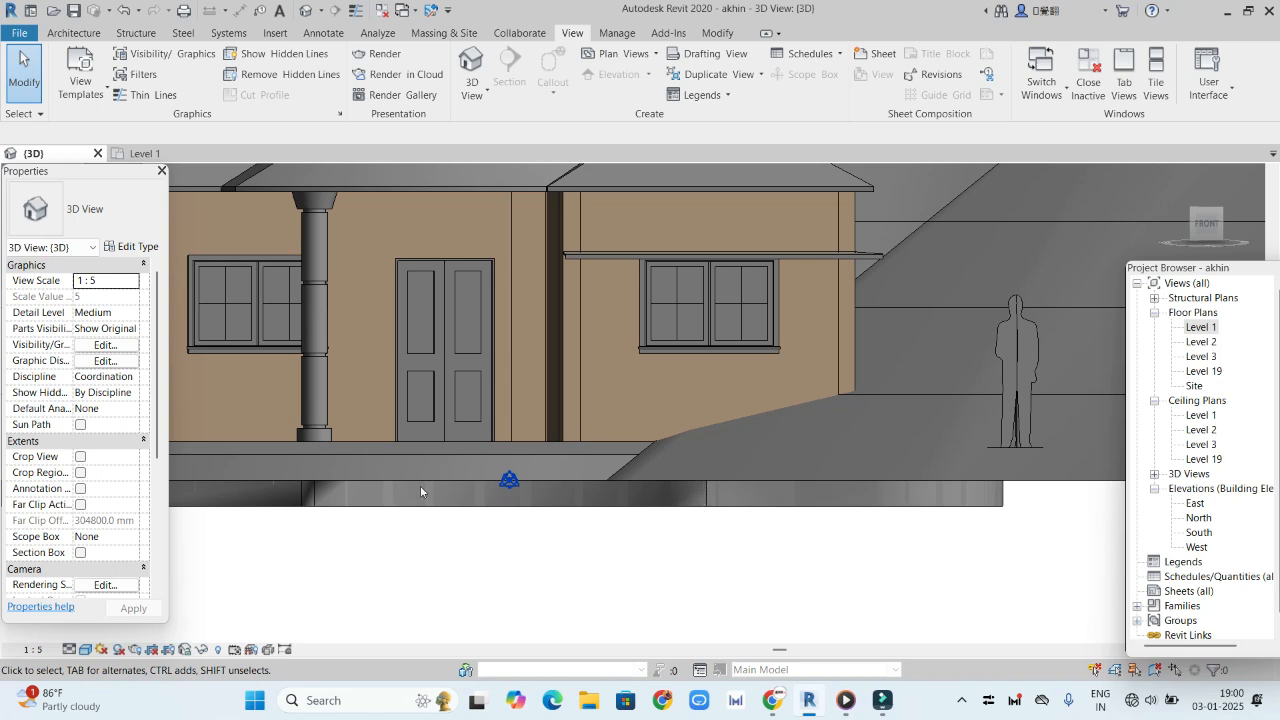
click(312, 510)
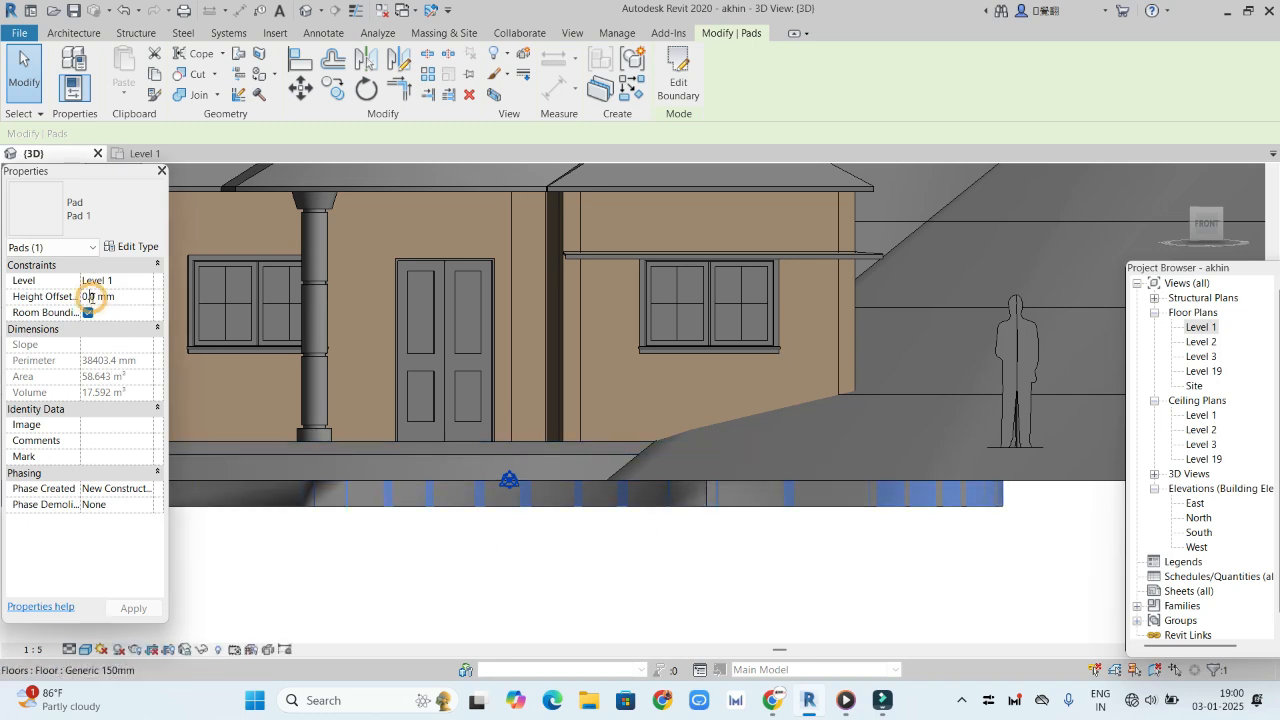
drag(97, 296, 84, 291)
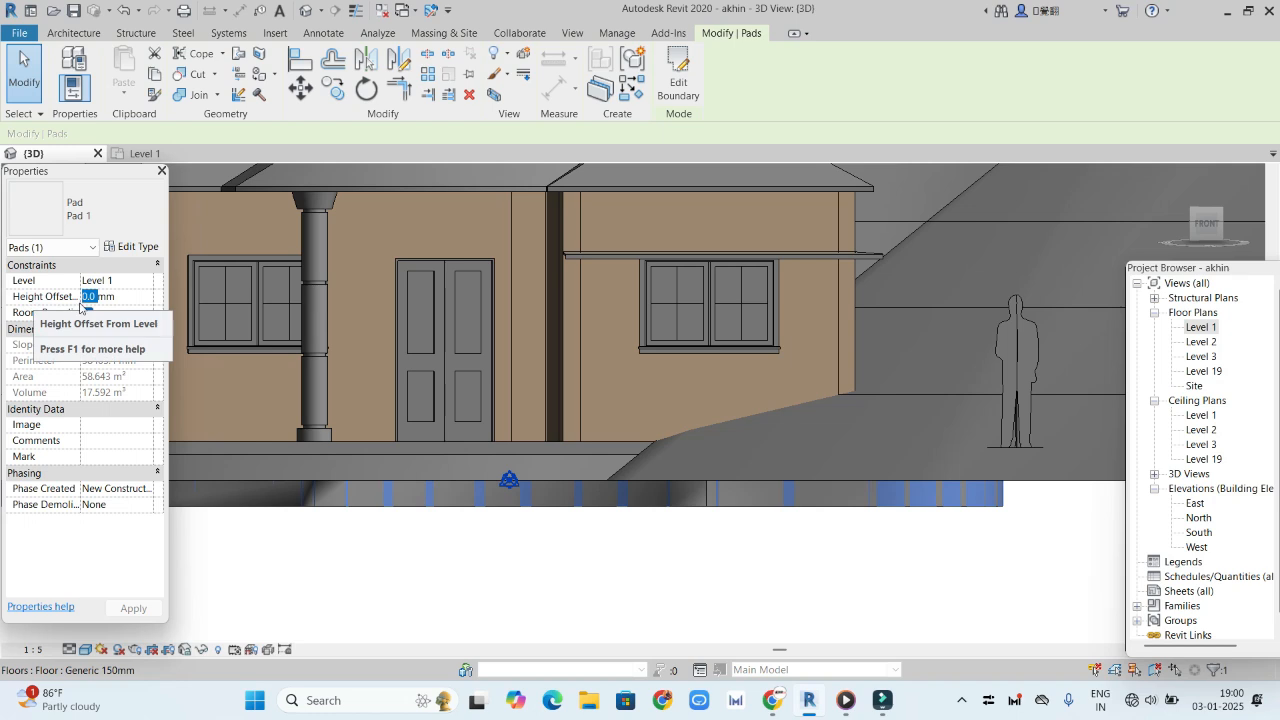
text(6)
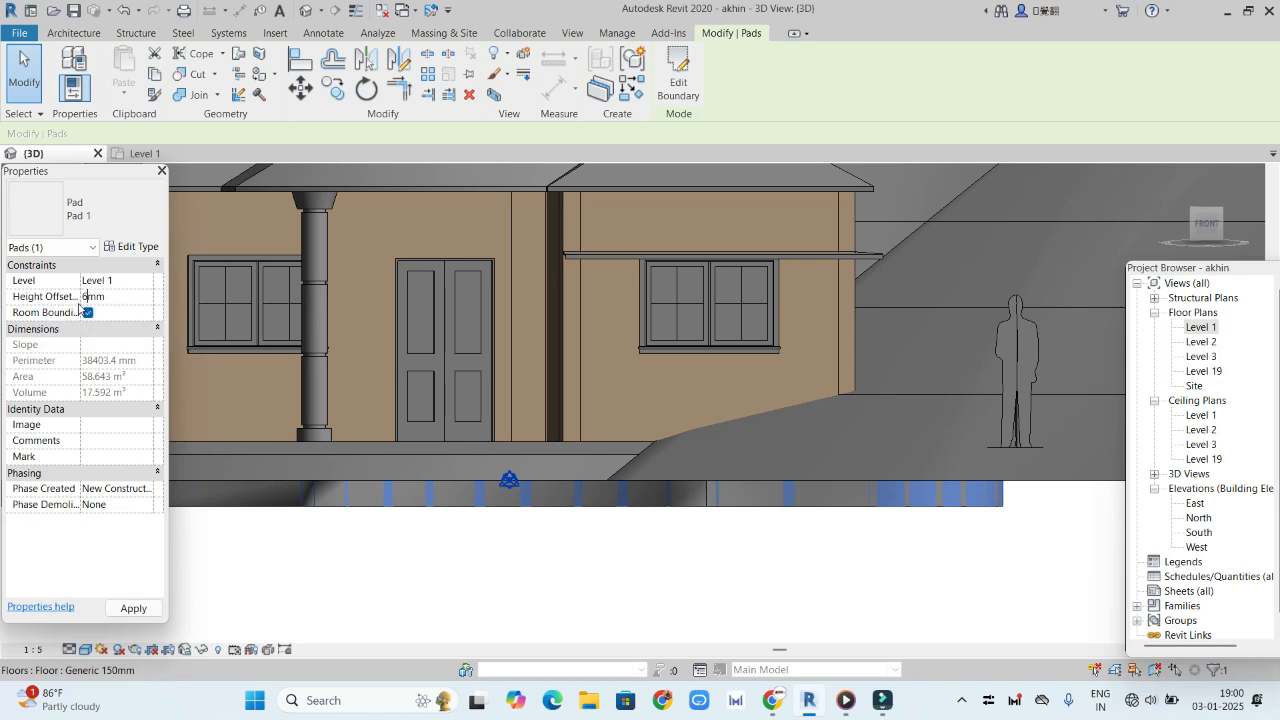
click(133, 608)
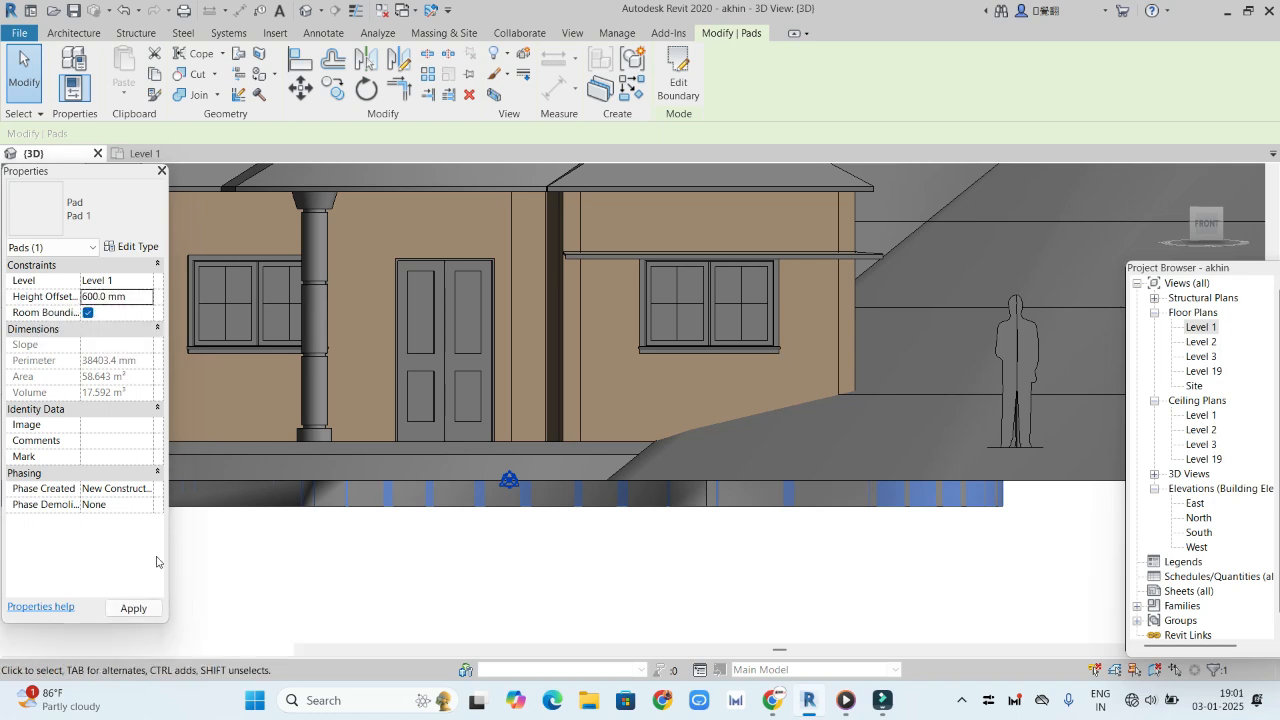
click(417, 539)
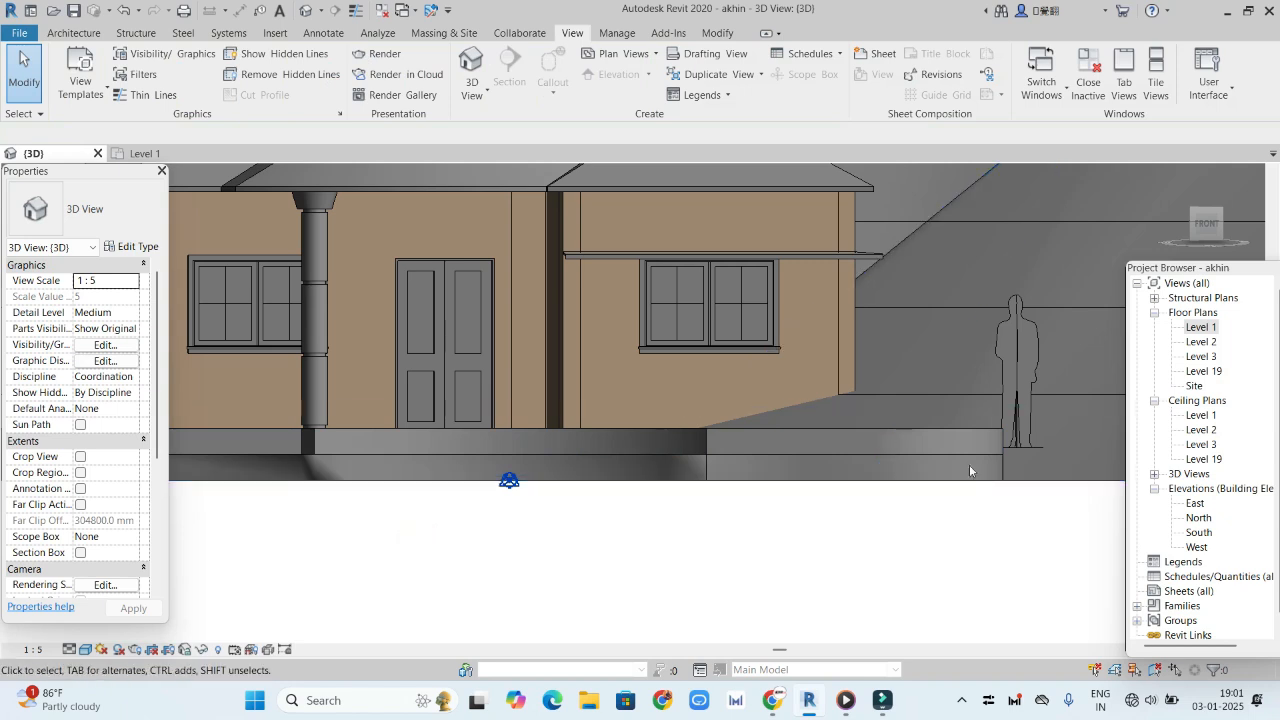
Set the 3D view's visual style to Realistic and view the raised pad from the front and above
click(1201, 218)
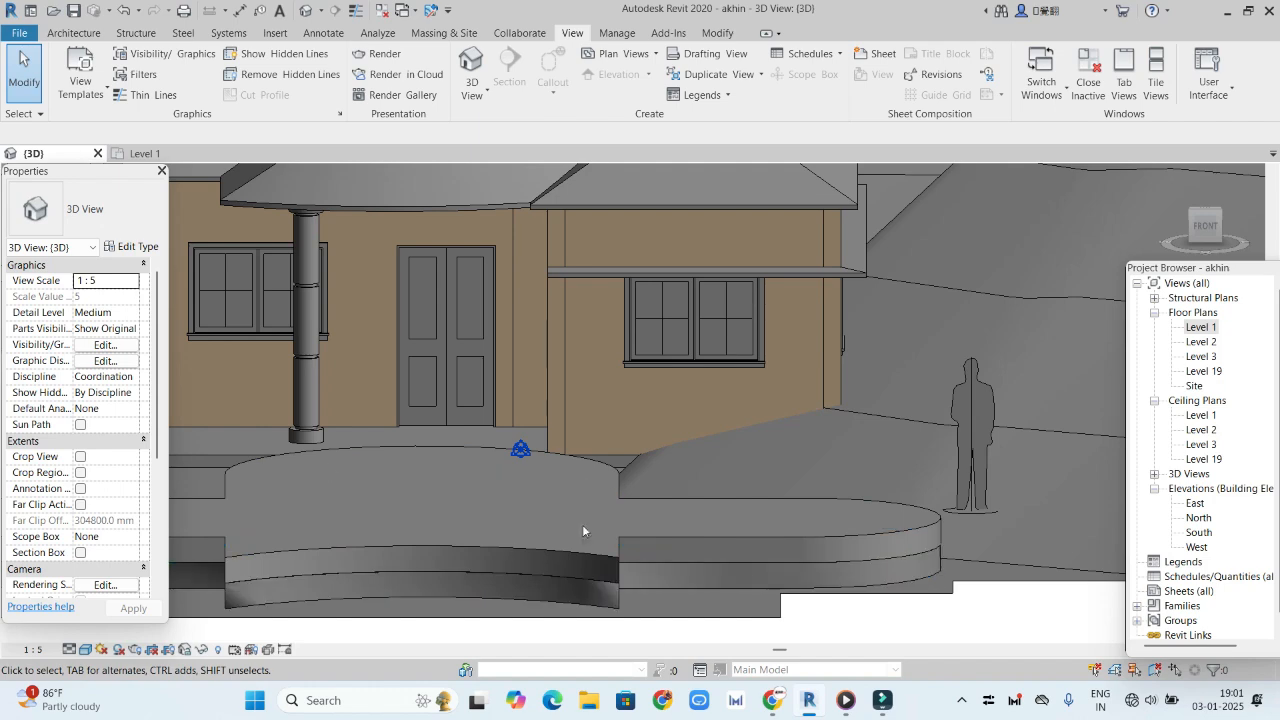
click(85, 650)
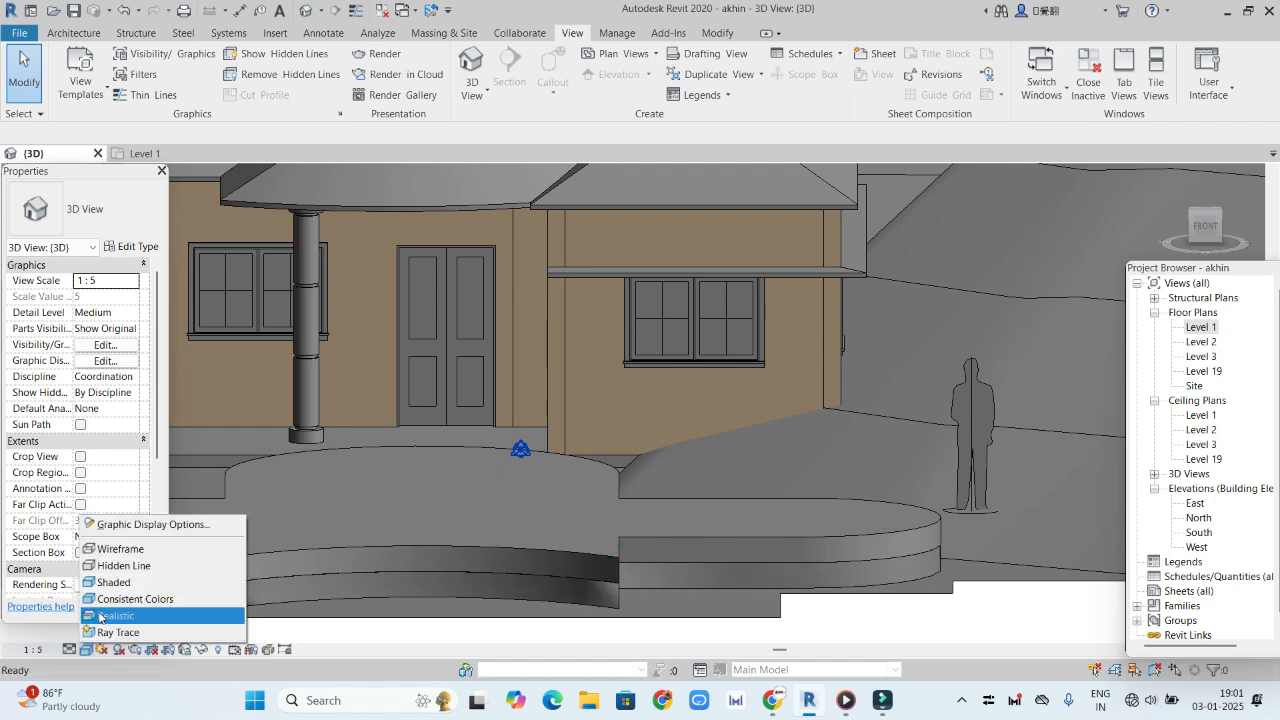
click(115, 616)
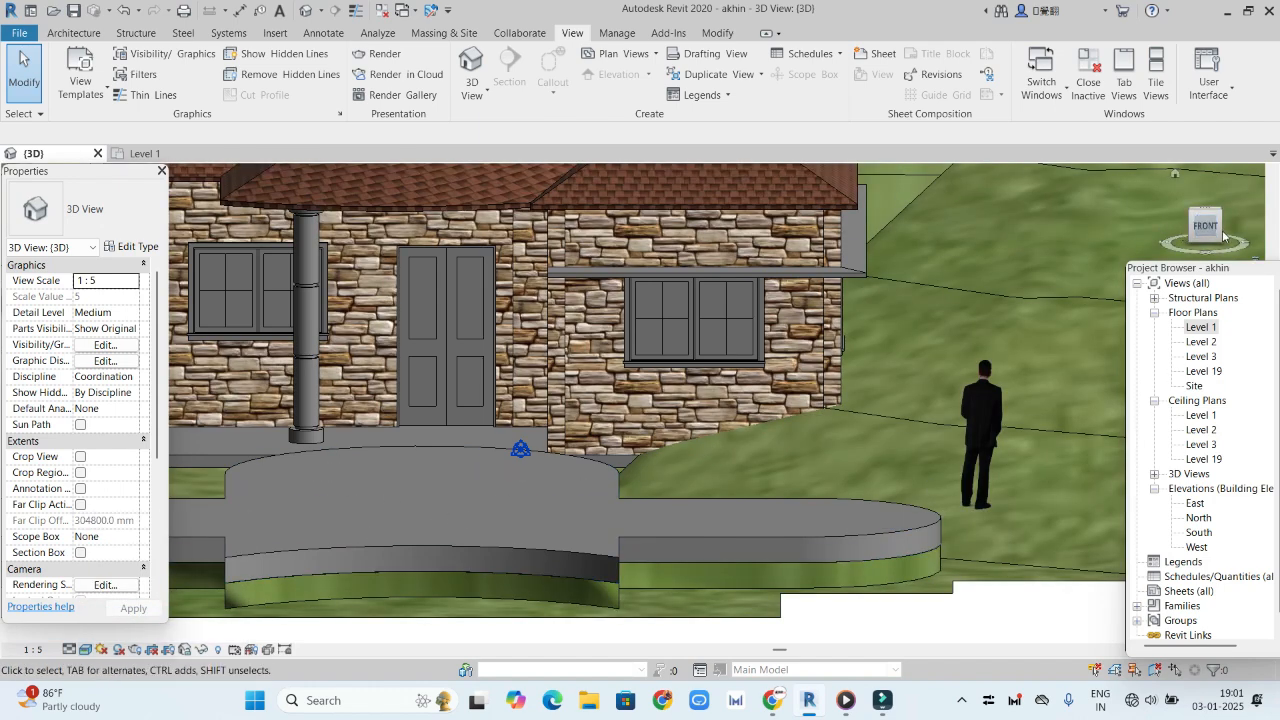
drag(1206, 226, 1192, 210)
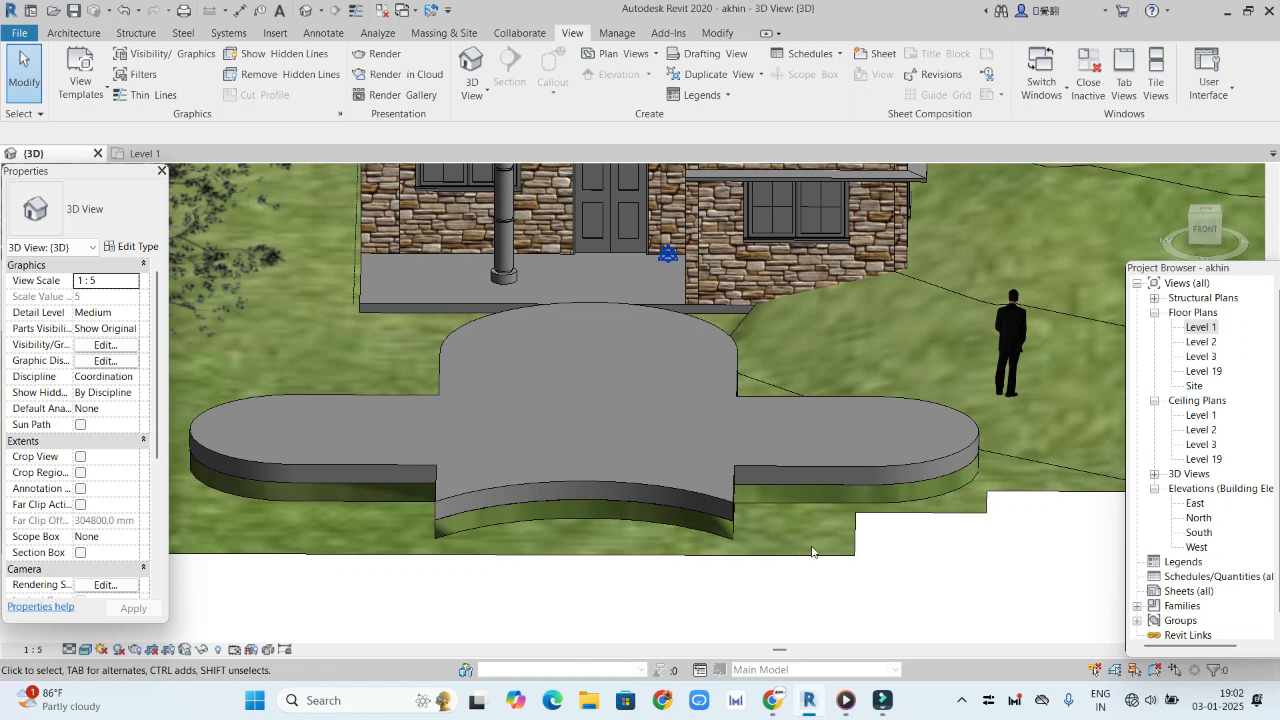
click(641, 487)
click(131, 249)
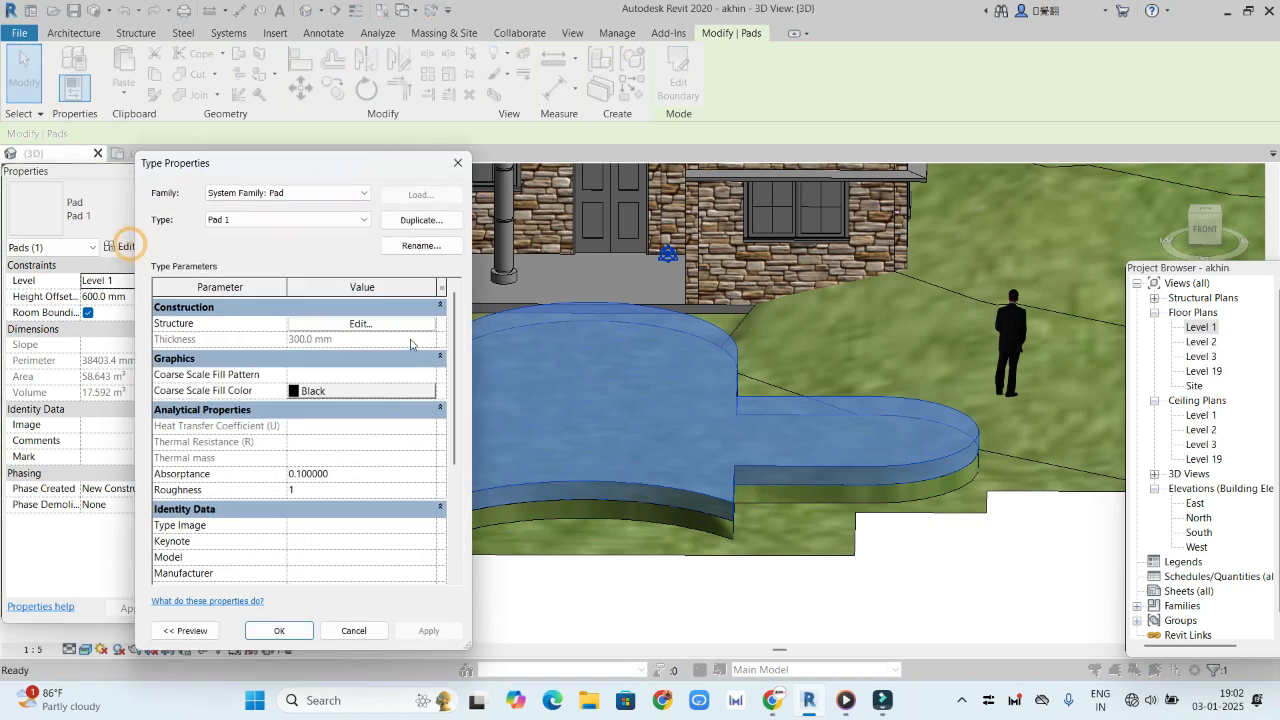
click(457, 164)
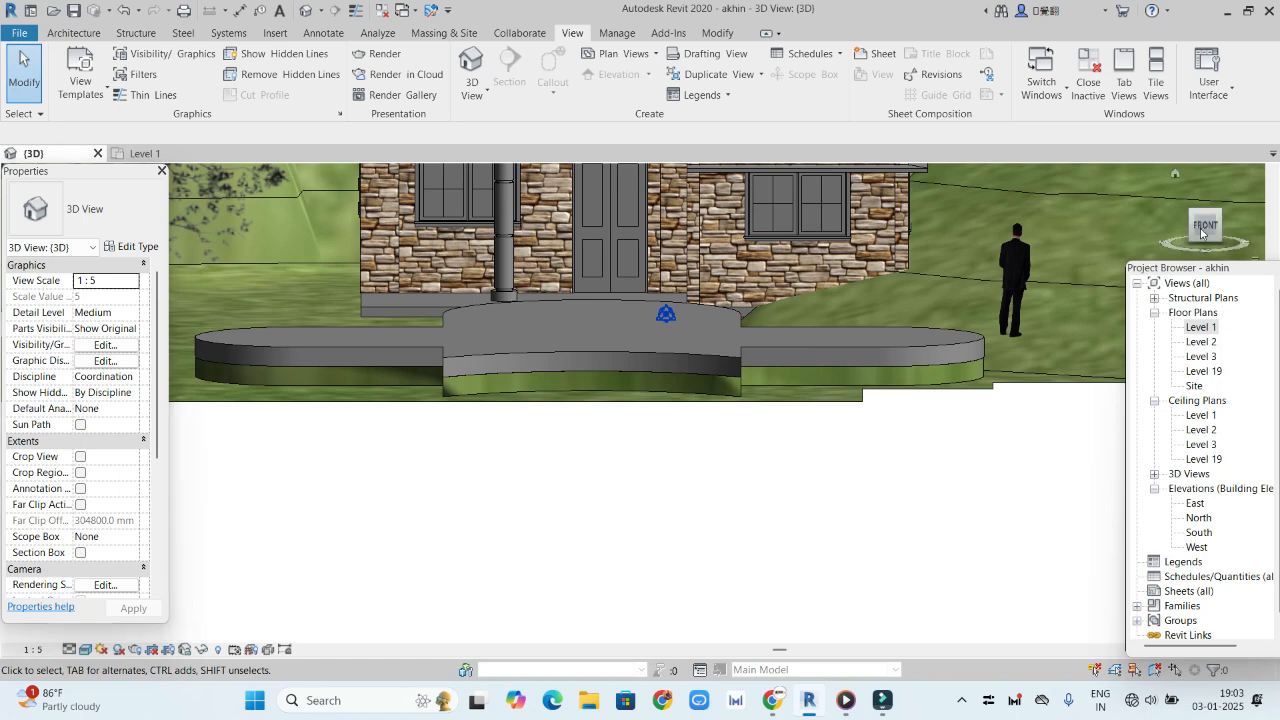
Set the structure layer thickness of the Pad 1 type to 600 mm and dismiss the save reminder
drag(1205, 229, 1187, 237)
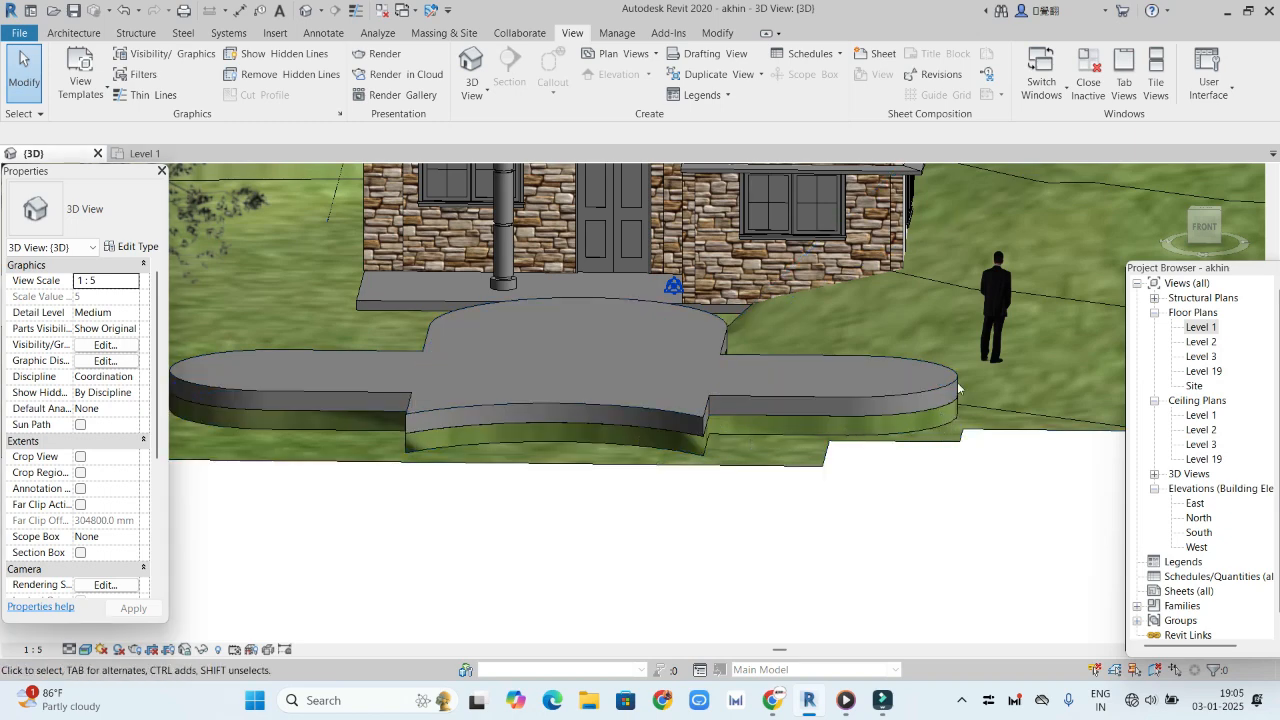
click(750, 396)
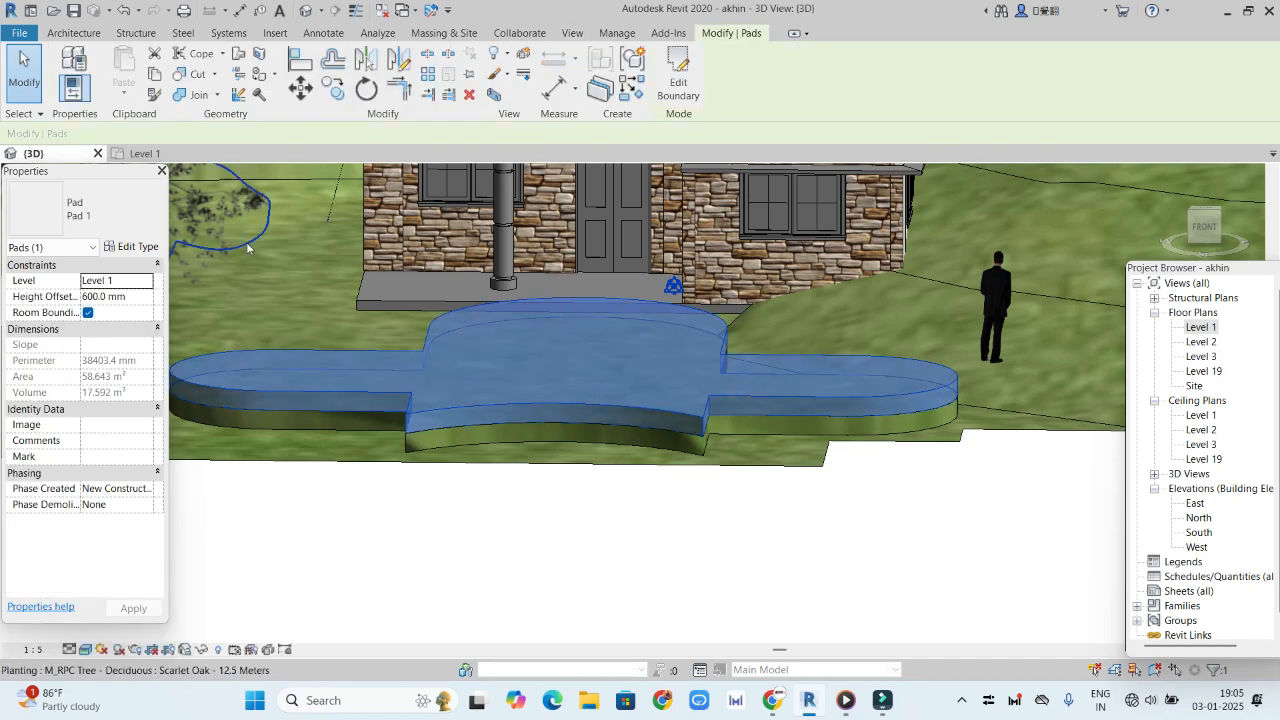
click(140, 247)
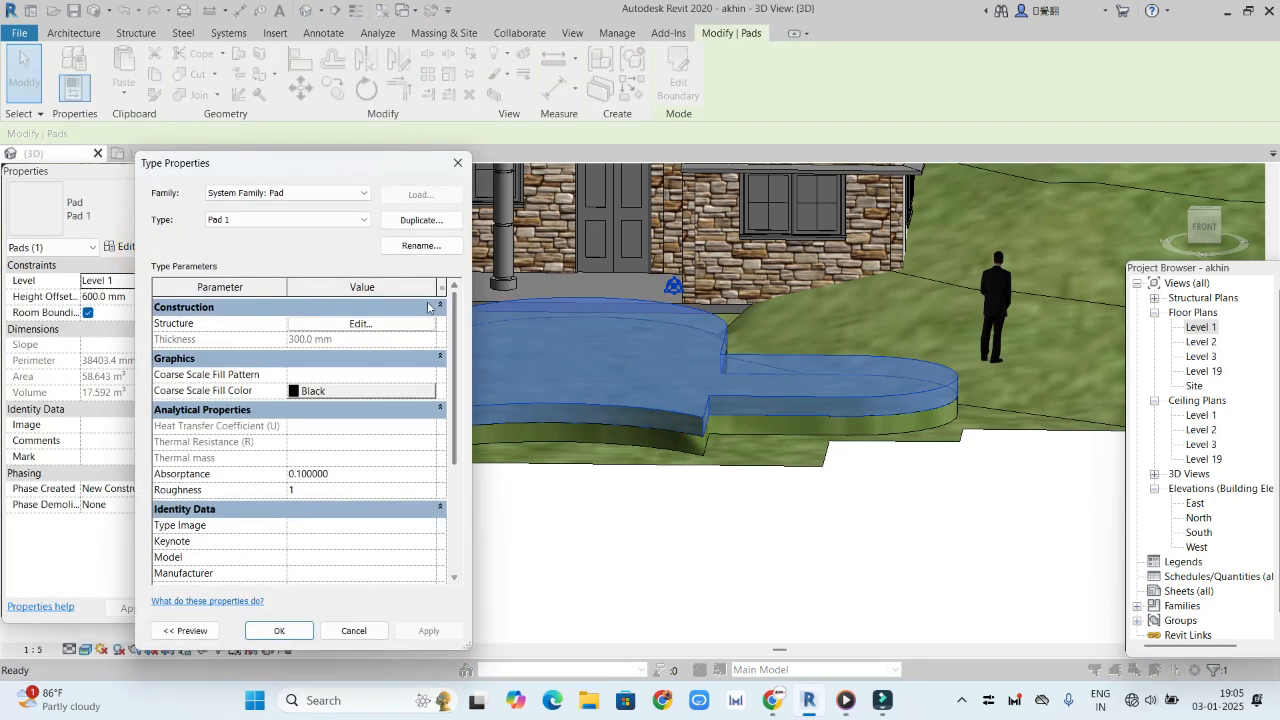
click(350, 323)
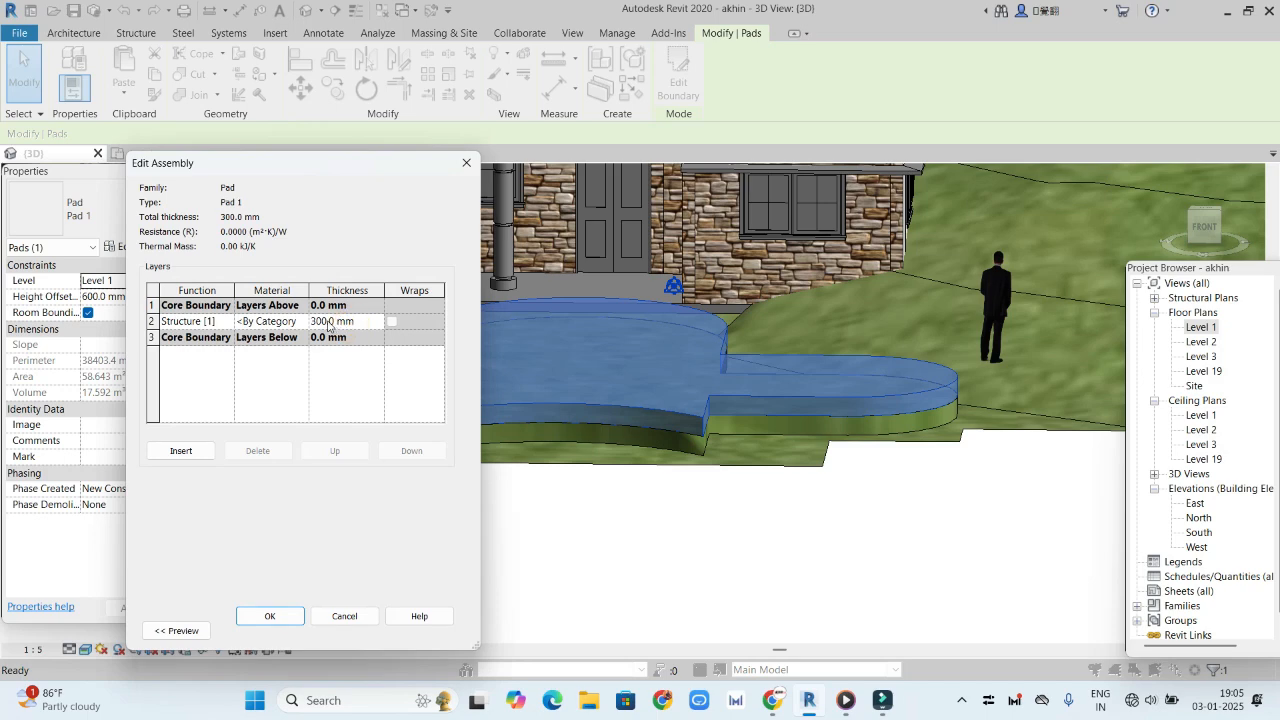
click(327, 321)
drag(327, 321, 312, 319)
text(600)
click(270, 616)
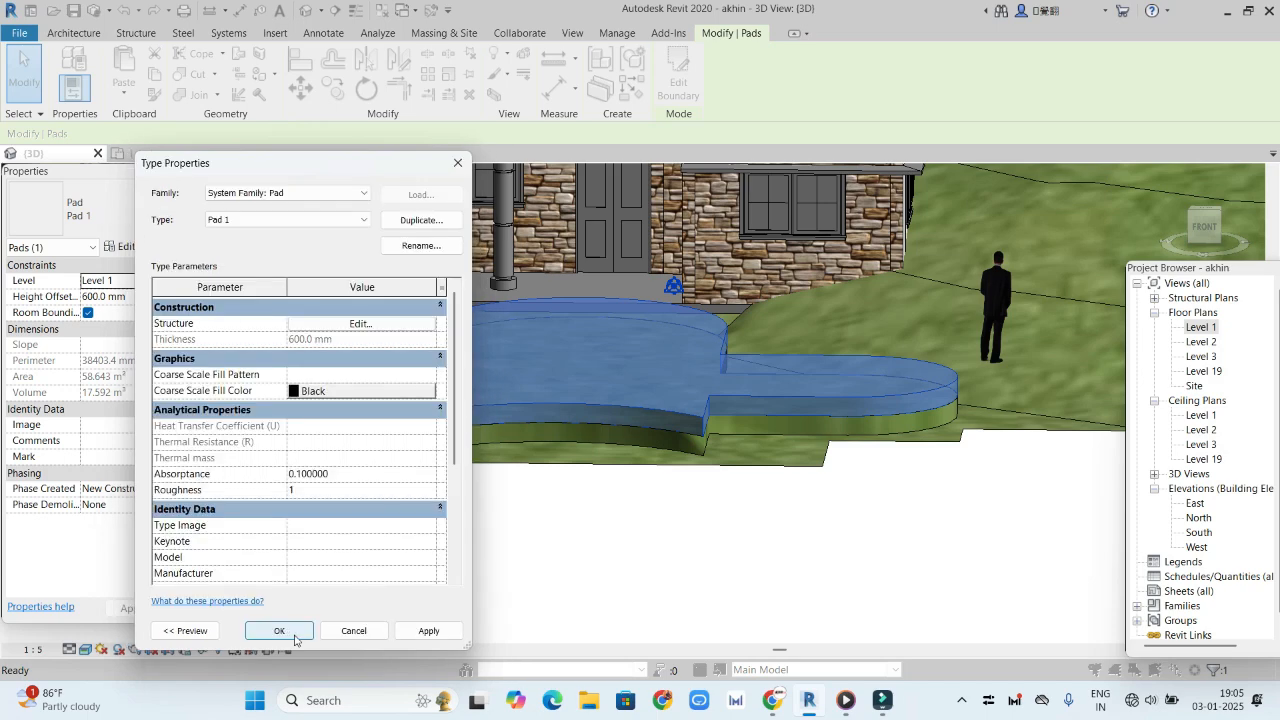
click(280, 630)
click(652, 505)
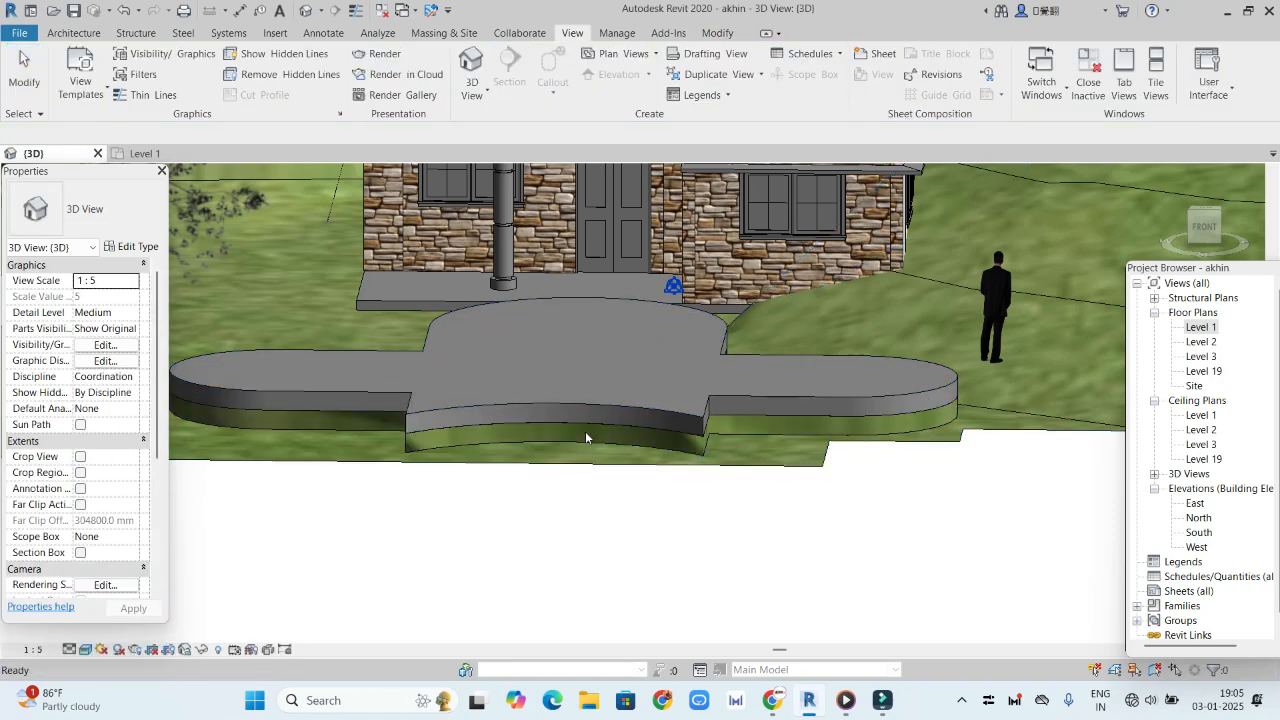
click(772, 207)
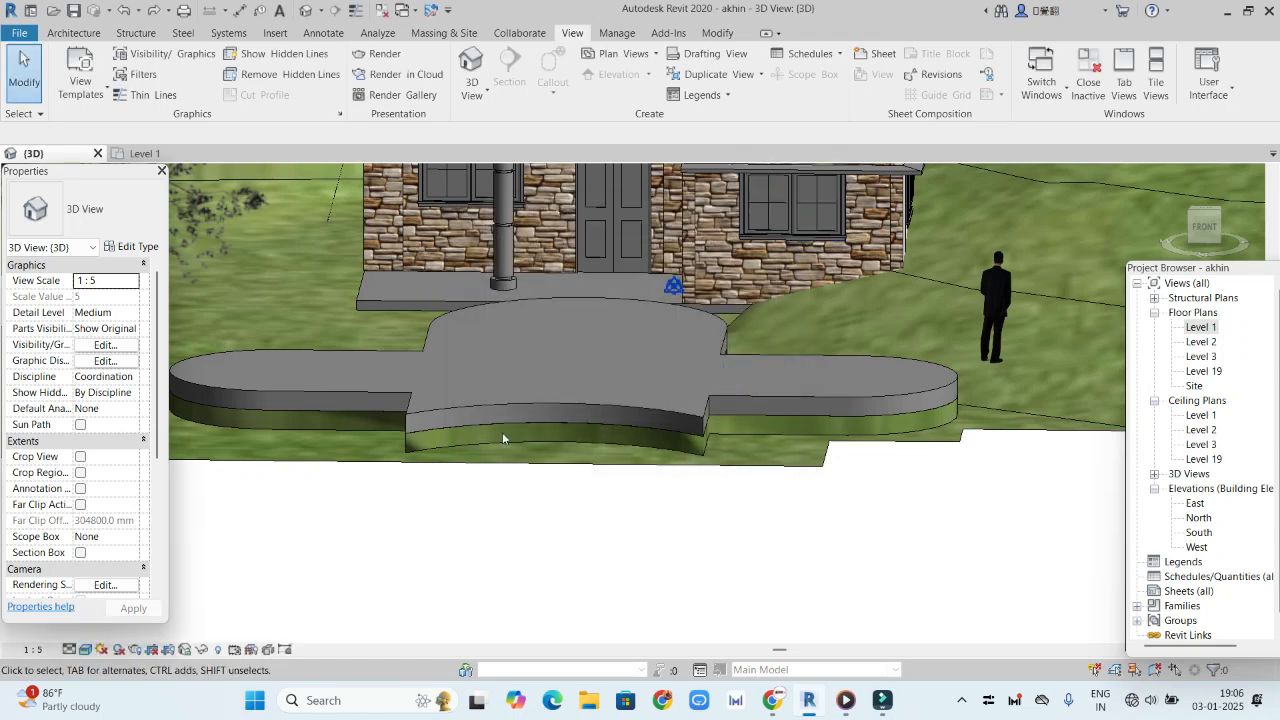
Open the Level 1 floor plan and set its visual style to Hidden Line
double_click(1202, 328)
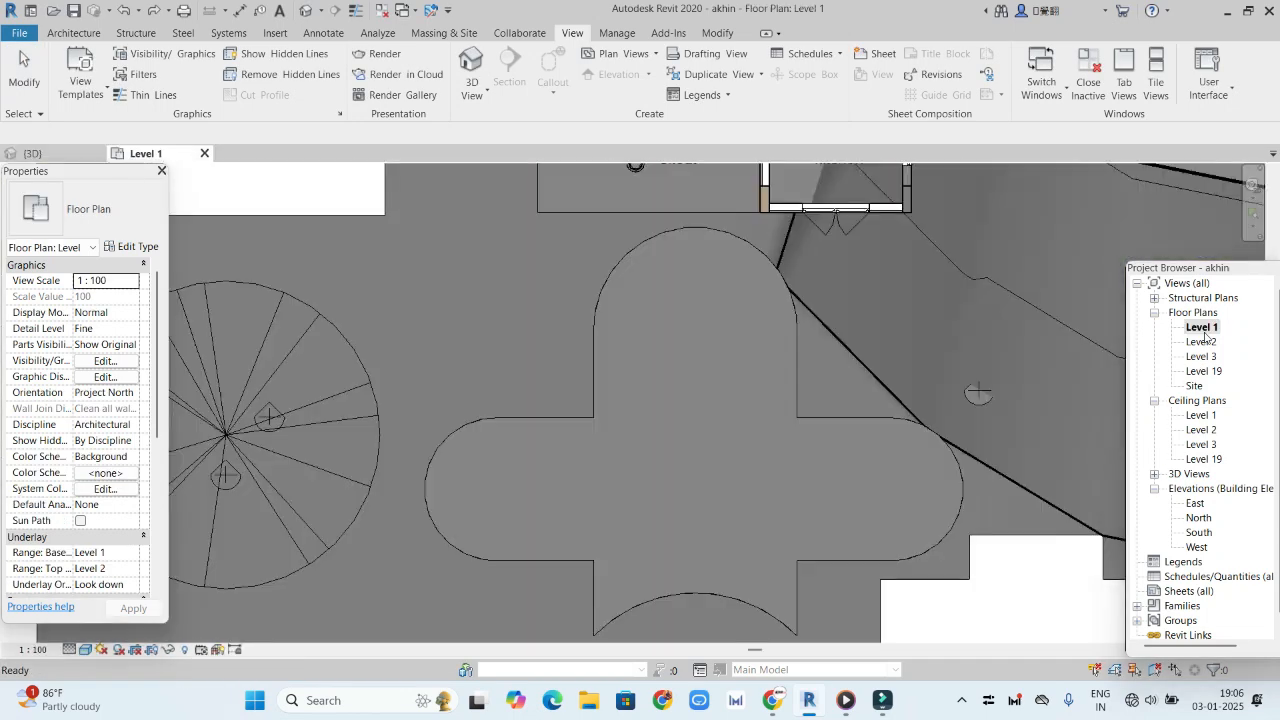
scroll(740, 374, down, 2)
scroll(764, 335, up, 1)
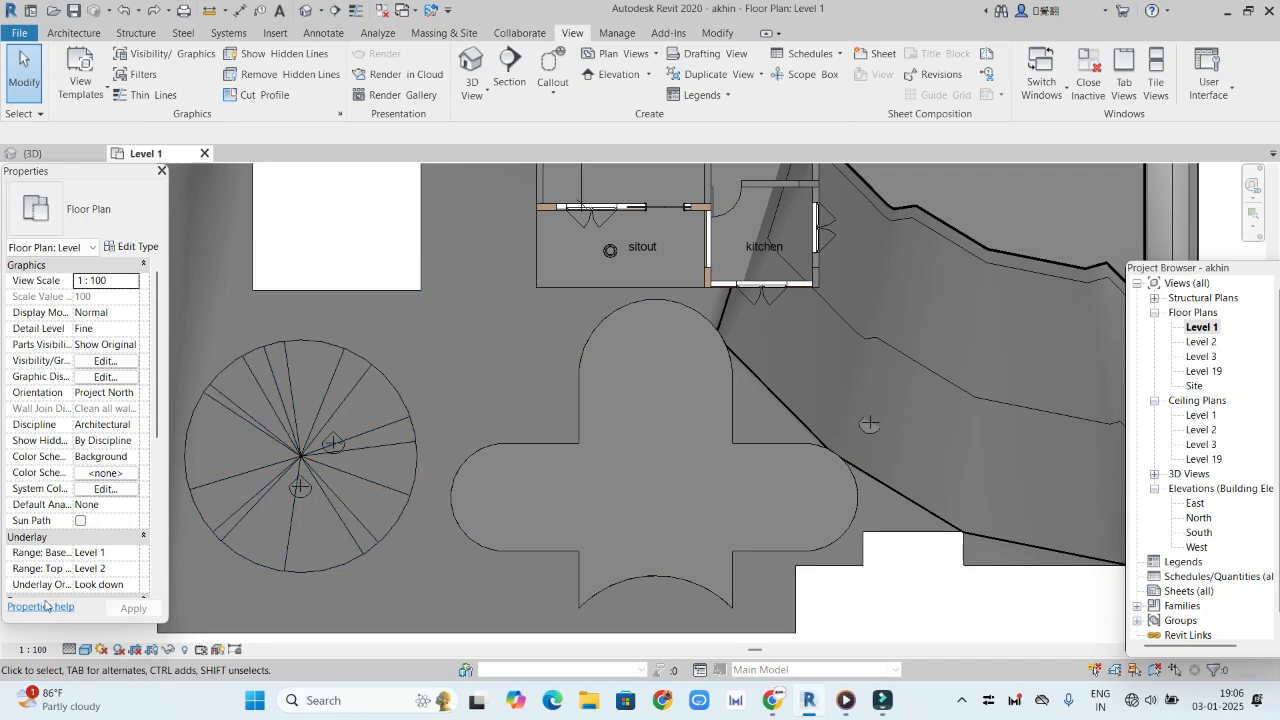
click(84, 649)
click(168, 562)
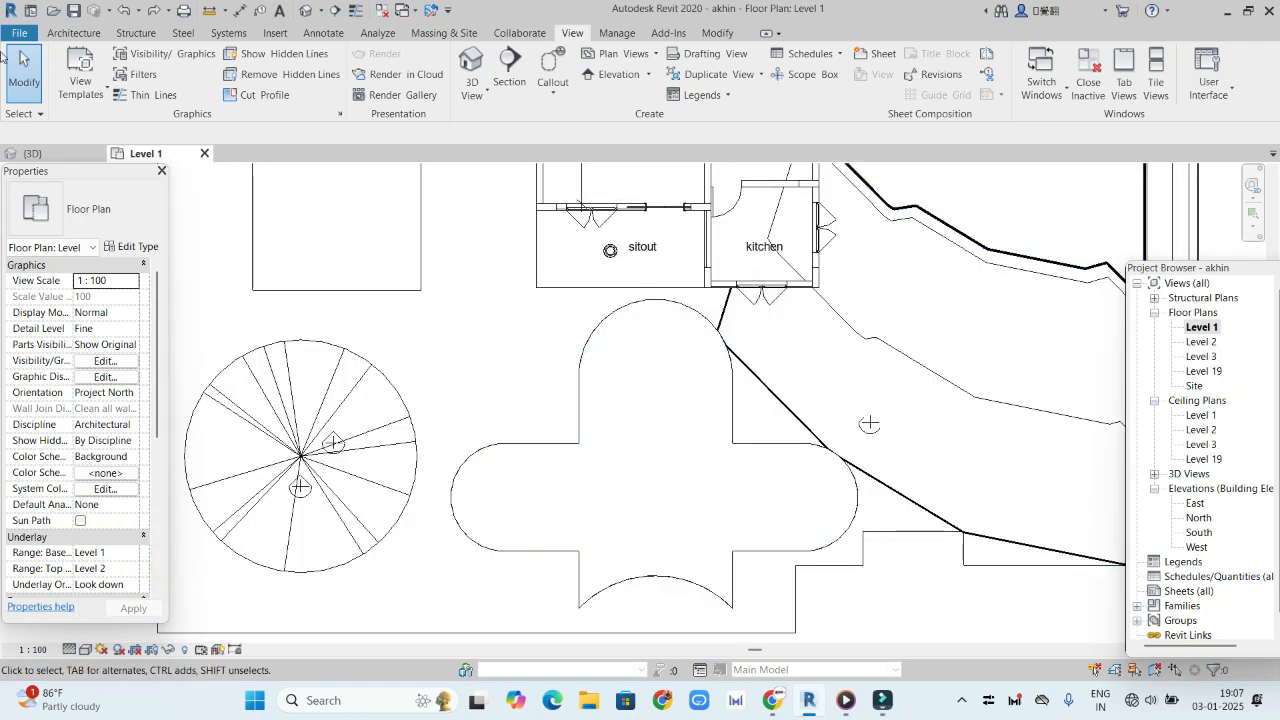
Draw structural walls of the "wall" type, 3350 mm high from Level 1, along the entire straight and curved outline of the building pad
click(74, 32)
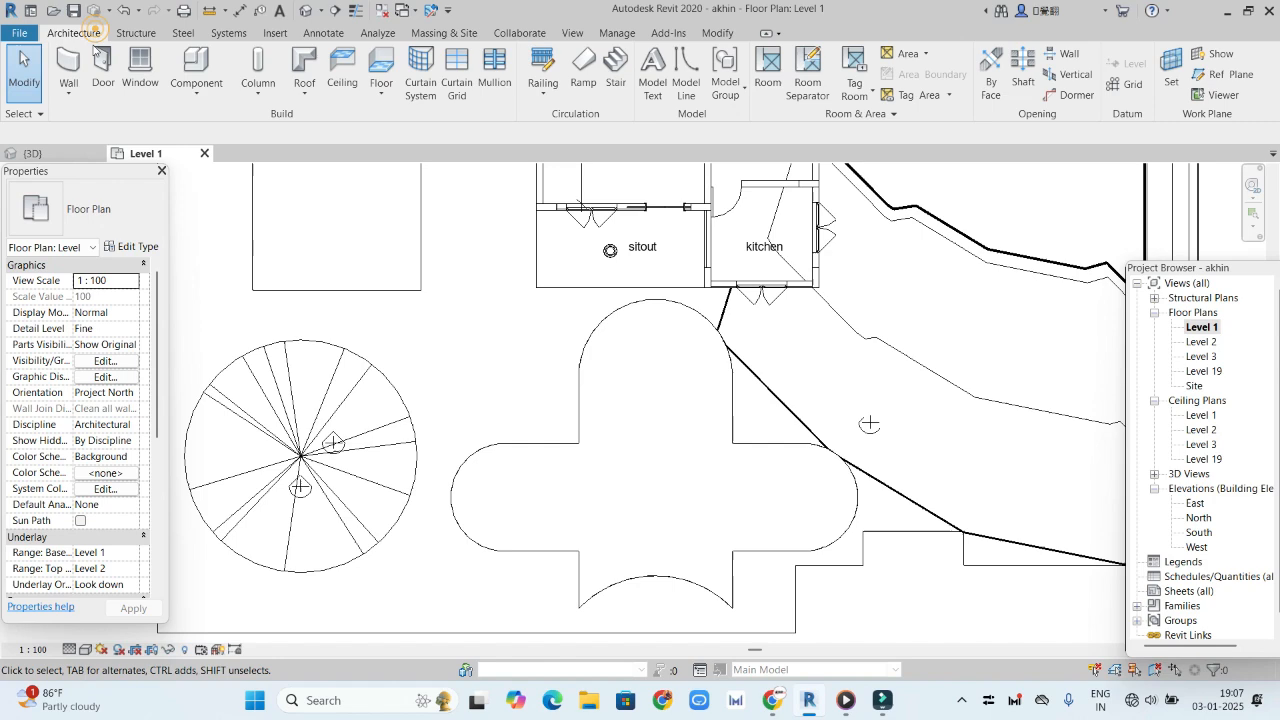
click(69, 92)
click(104, 154)
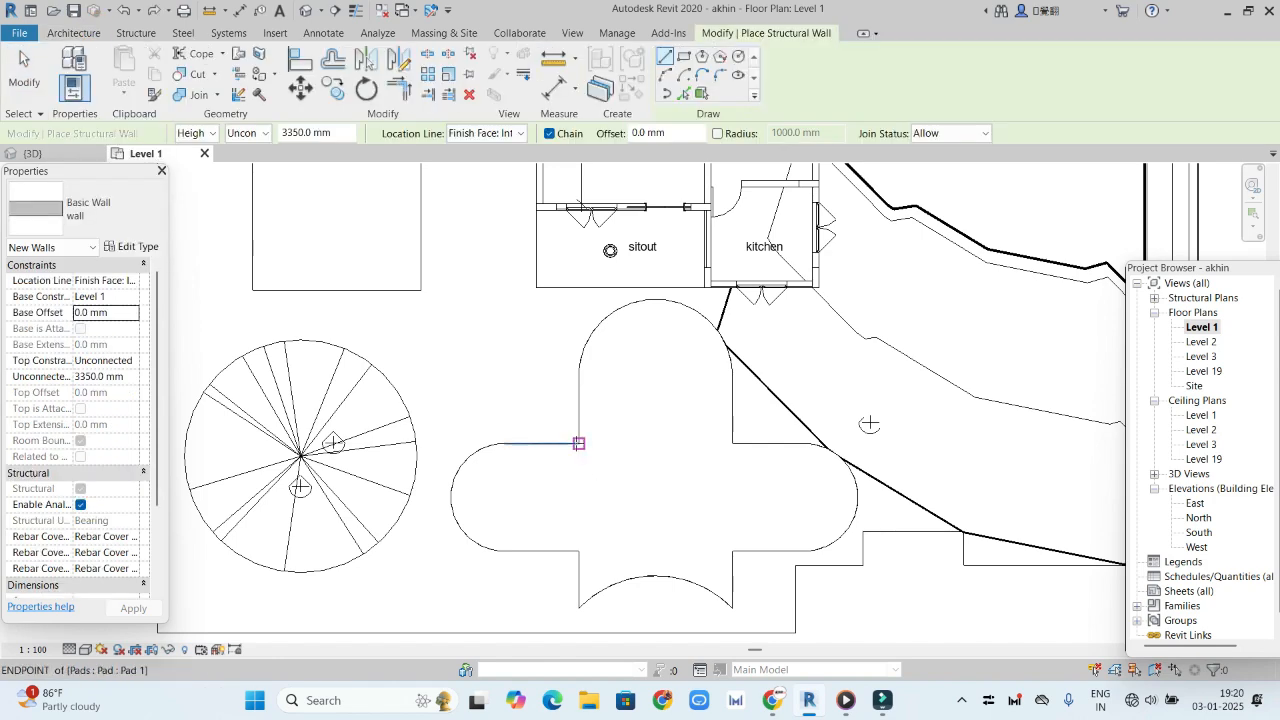
click(579, 443)
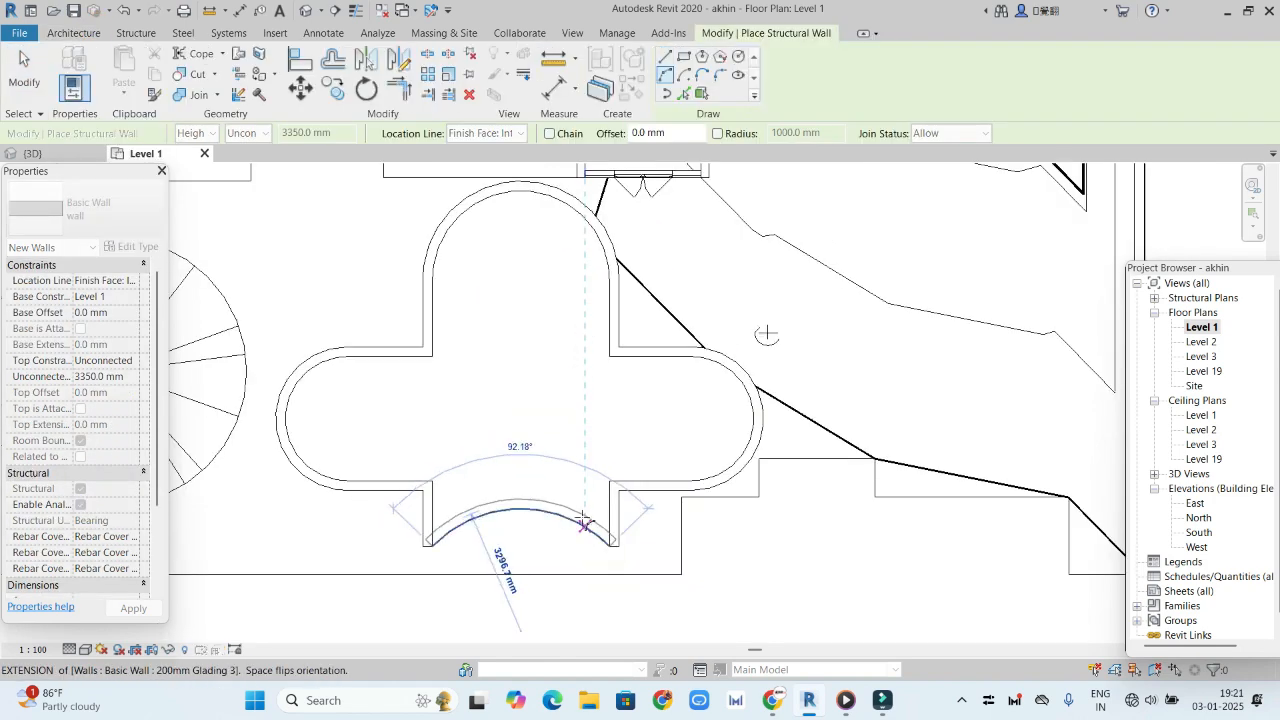
click(583, 520)
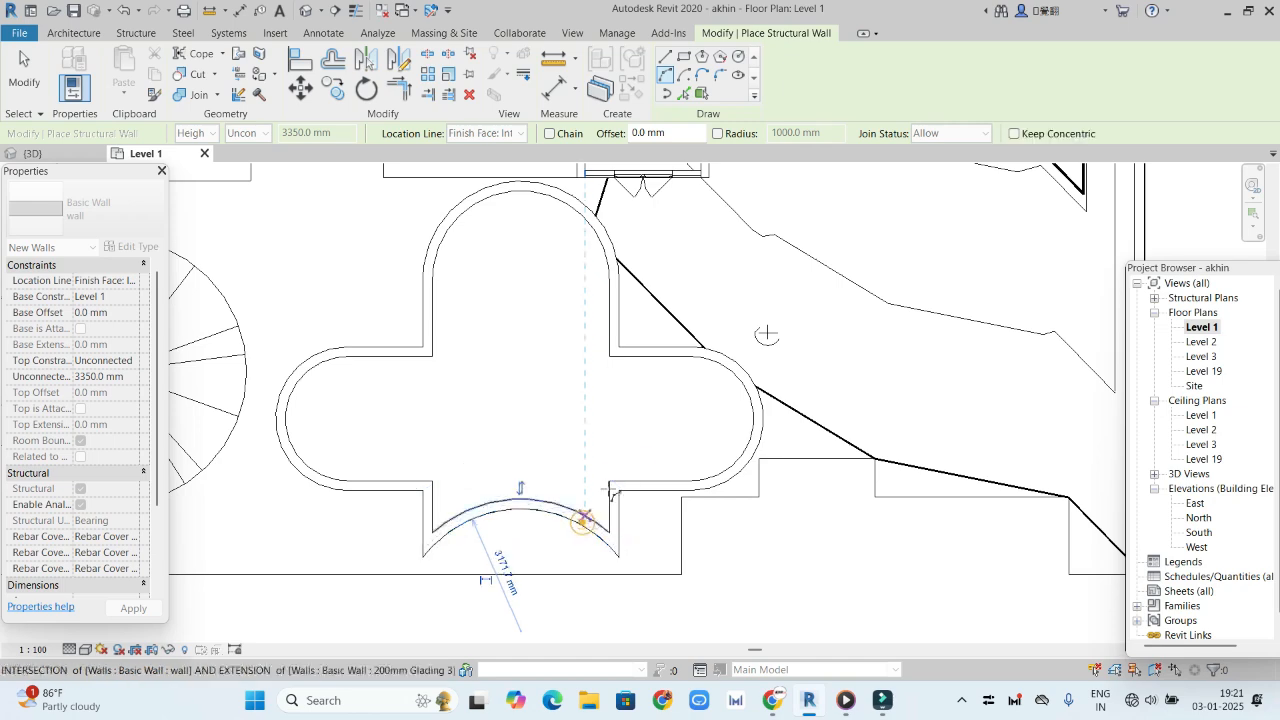
right_click(455, 345)
click(497, 354)
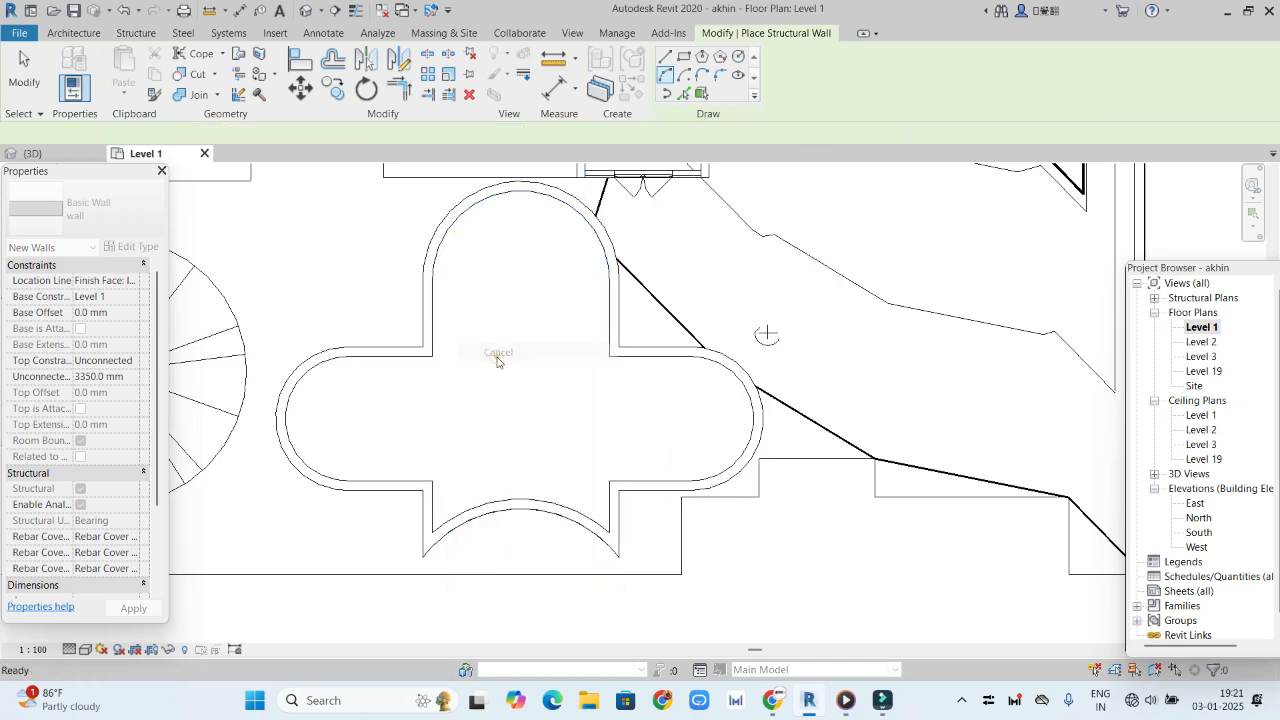
right_click(497, 361)
click(515, 365)
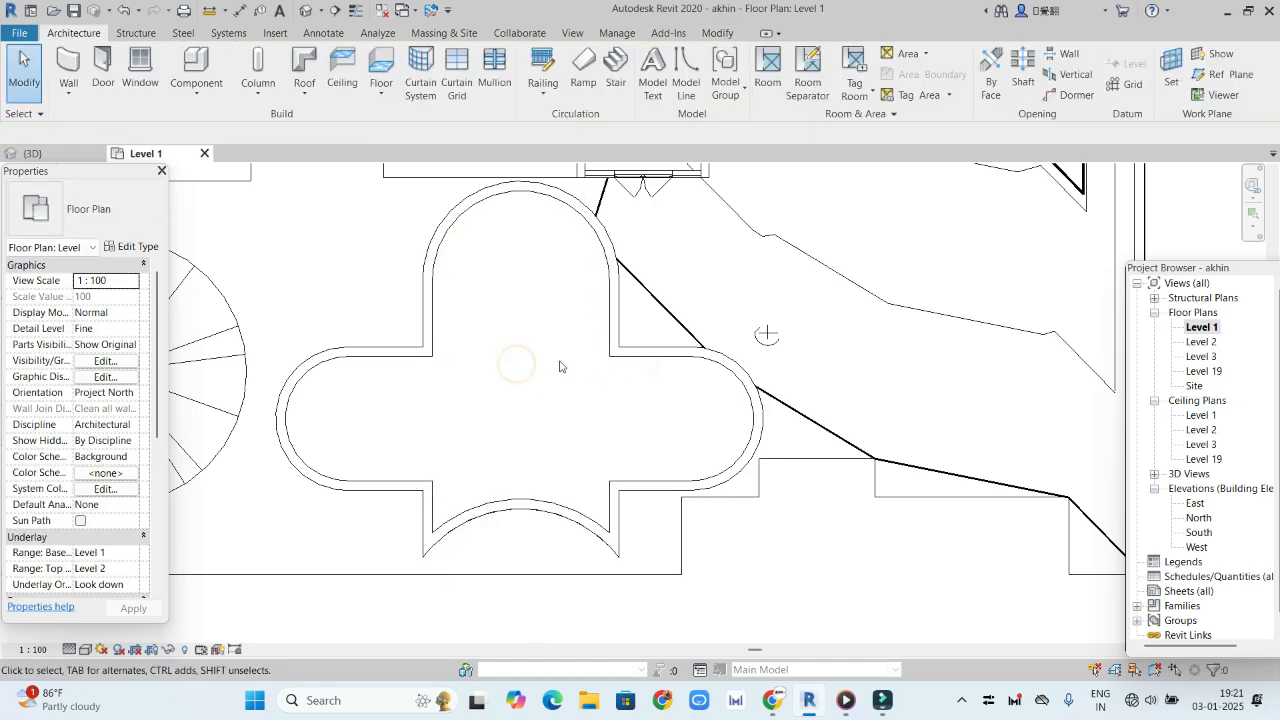
In the 3D view, set the unconnected height of all walls around the pad to 600 mm
scroll(559, 366, down, 3)
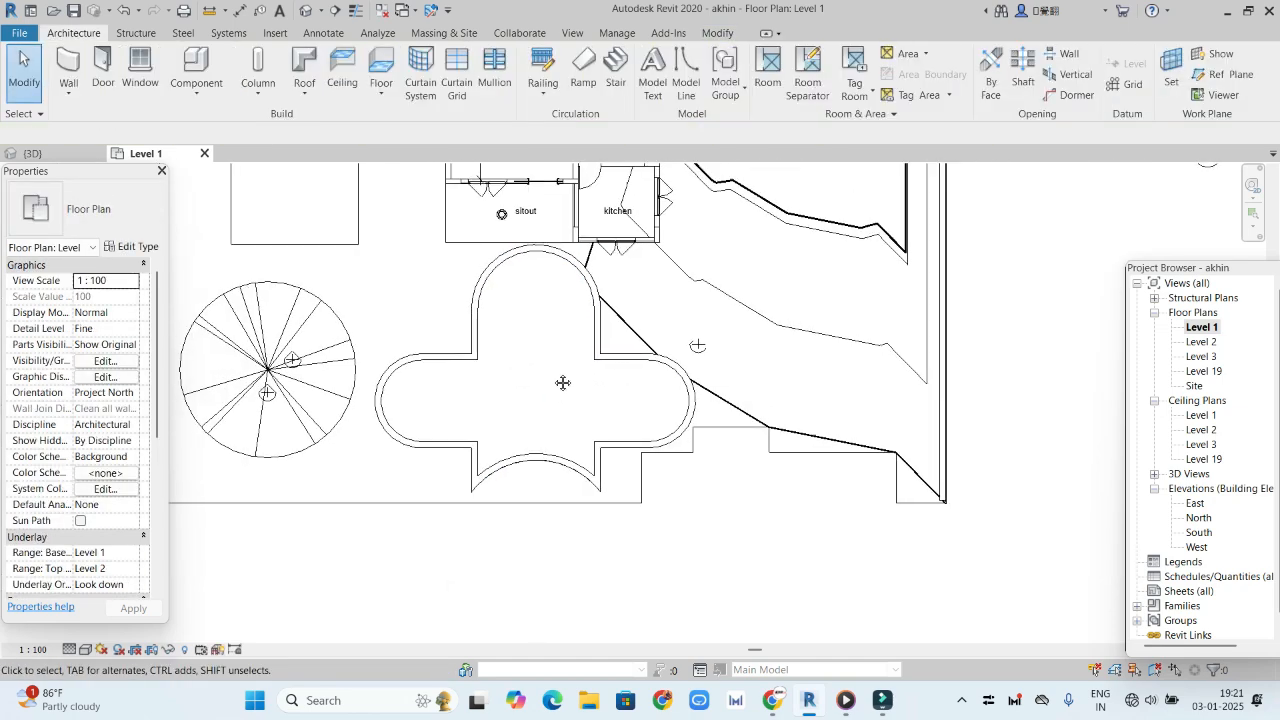
click(33, 153)
scroll(594, 388, down, 2)
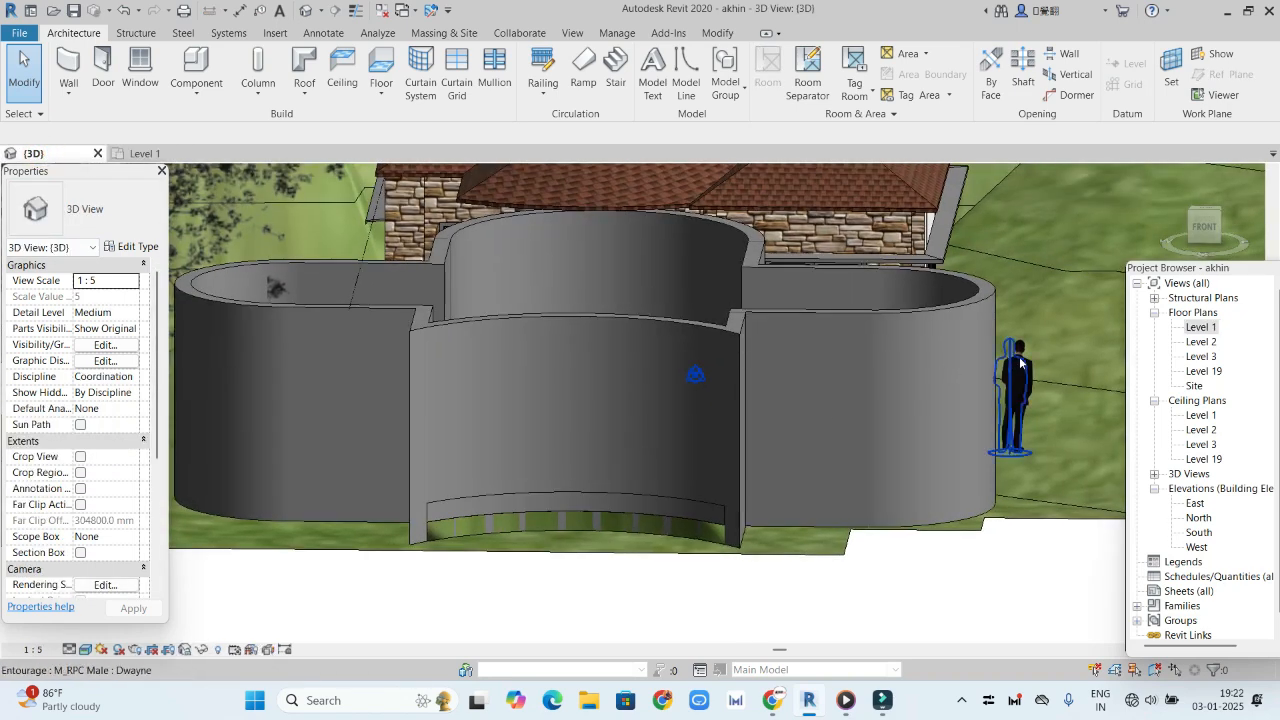
drag(1207, 228, 1212, 242)
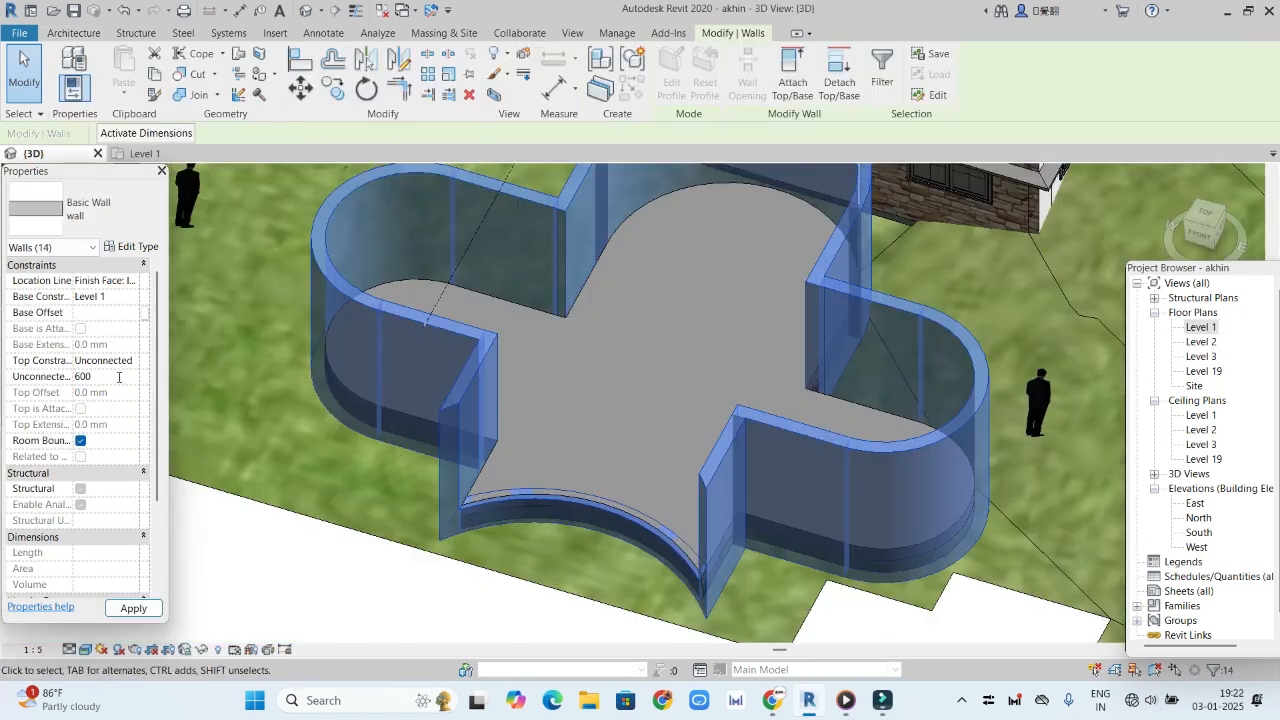
click(134, 610)
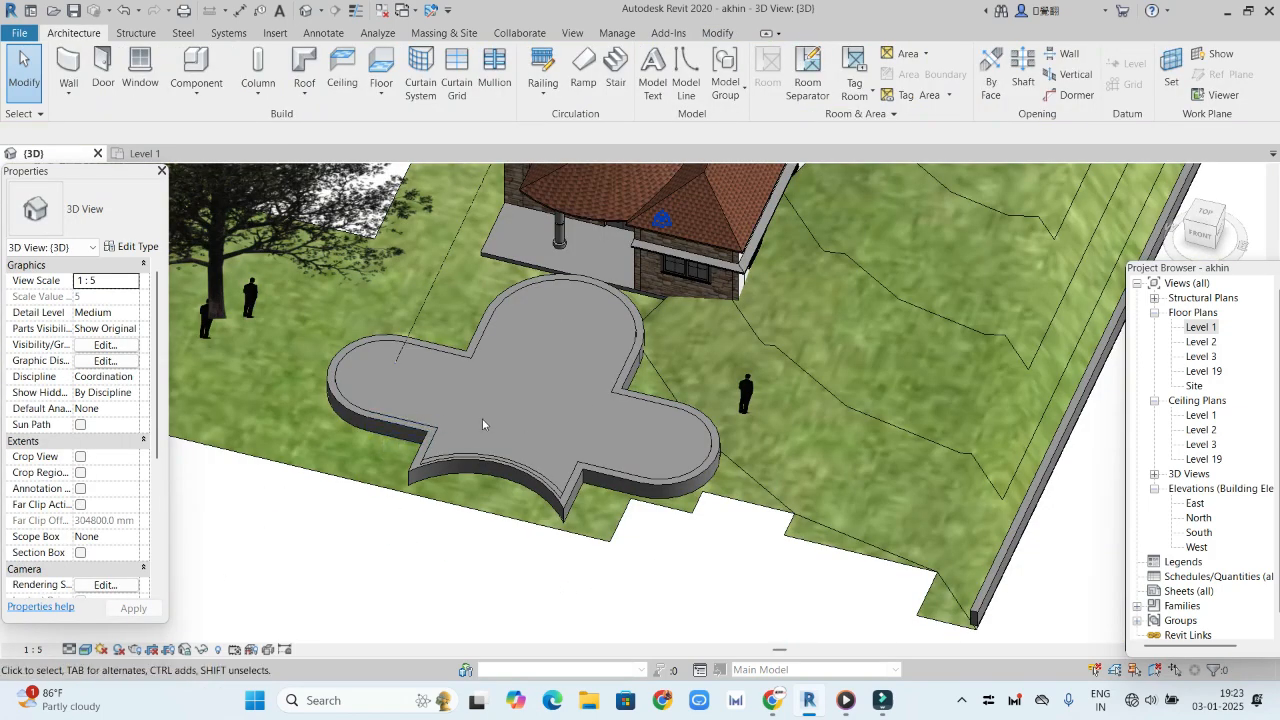
Open the material selection for the structure layer of the Pad 1 type
scroll(557, 470, up, 1)
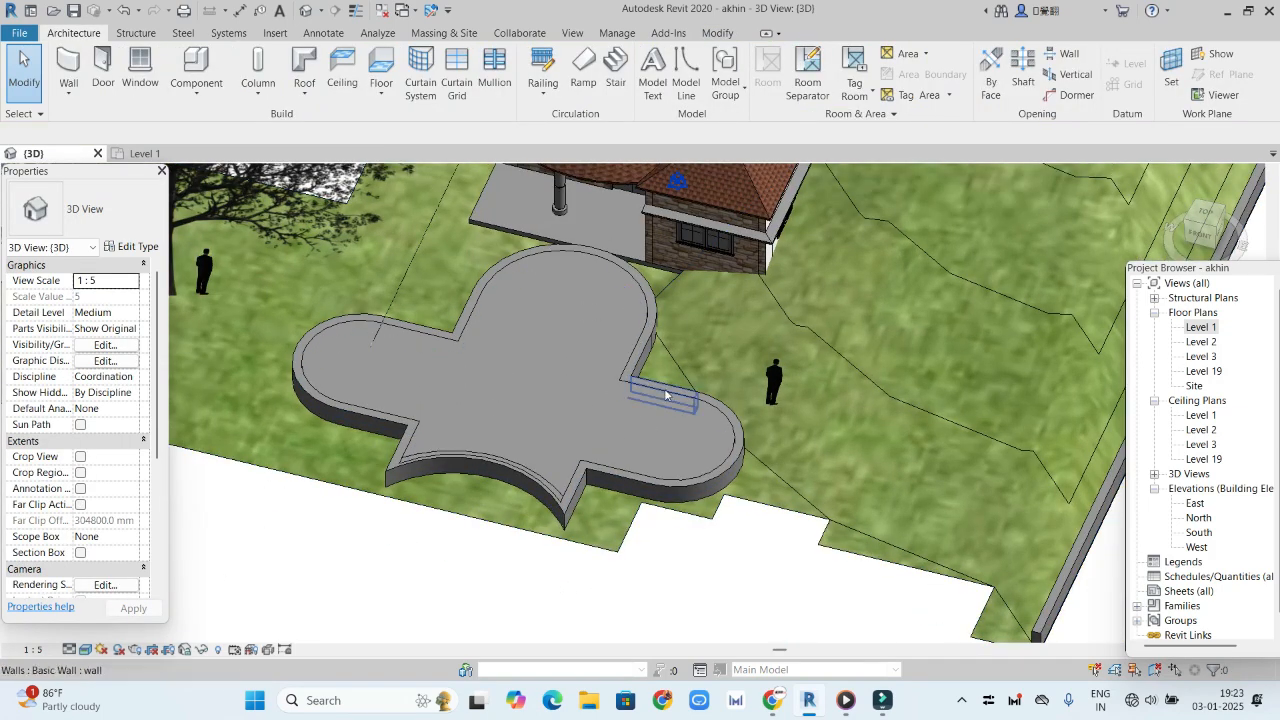
click(635, 470)
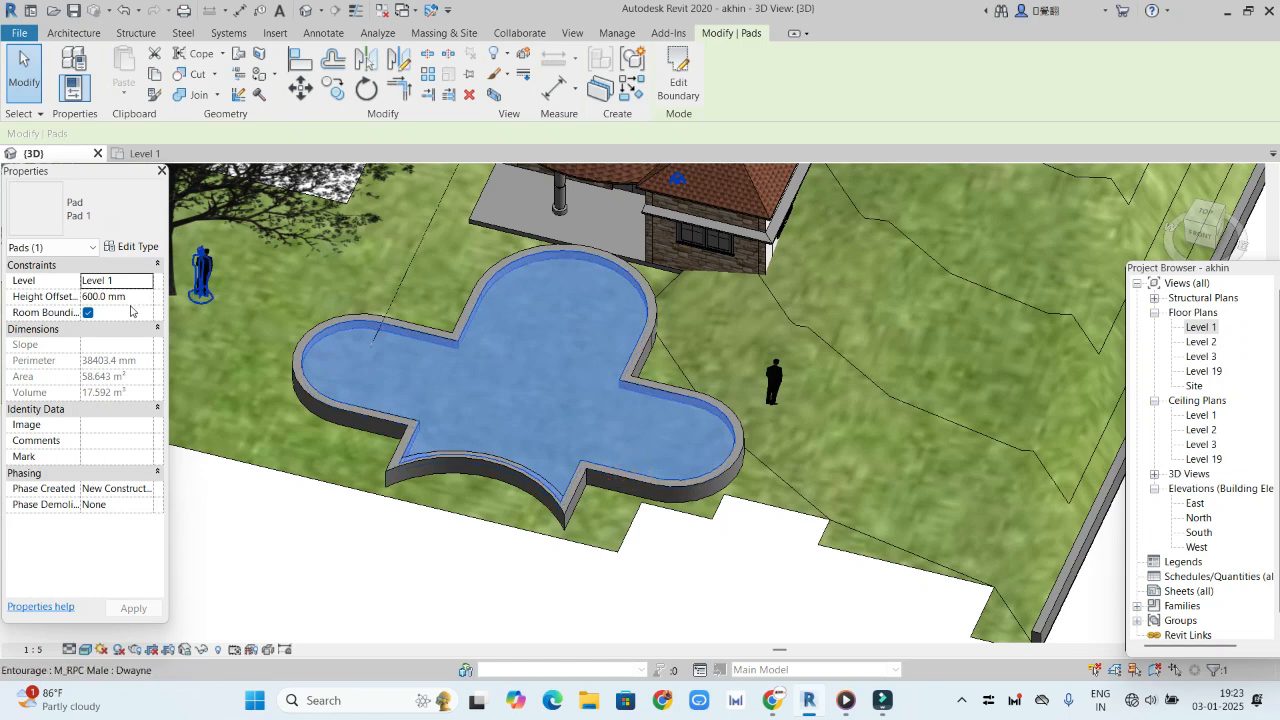
click(131, 248)
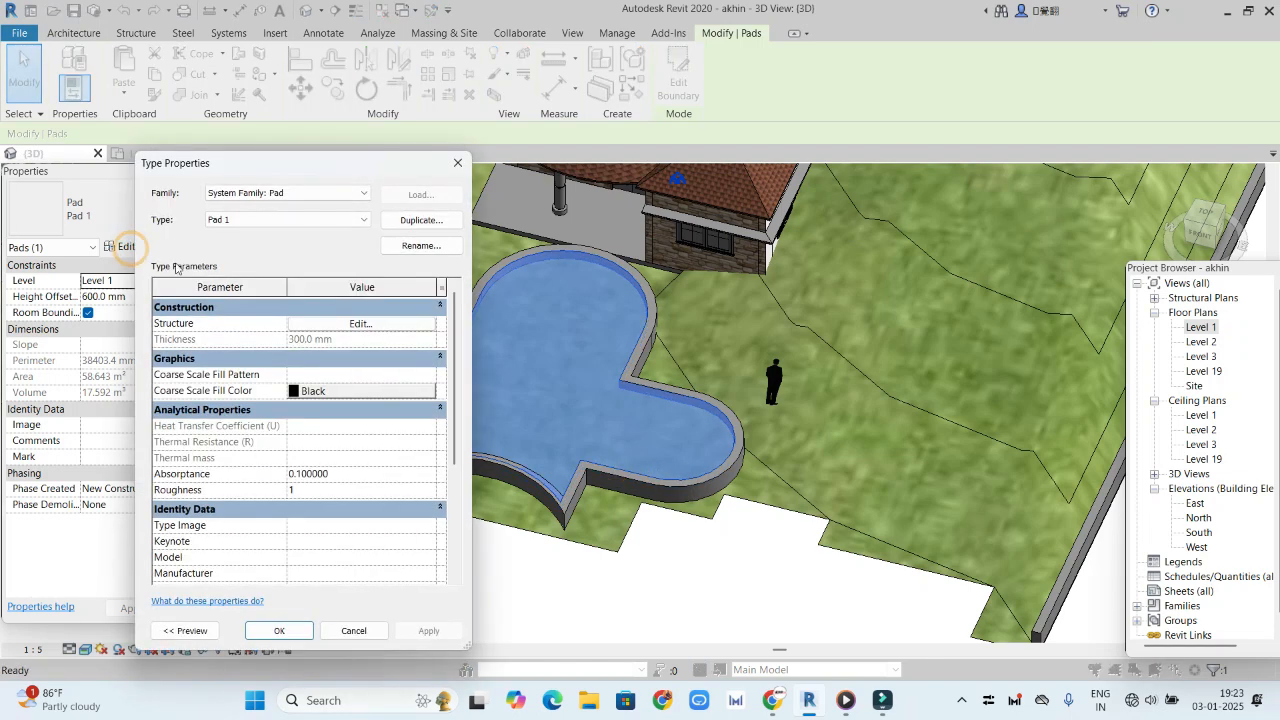
click(350, 322)
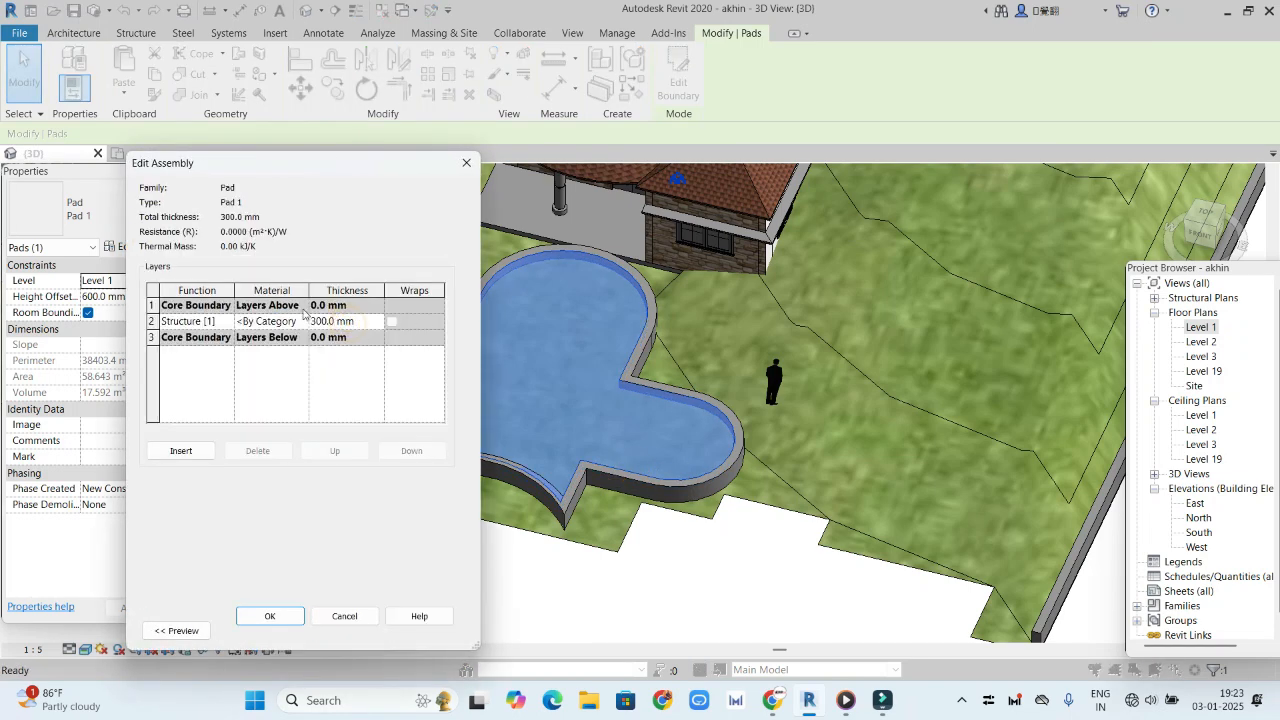
click(266, 321)
click(301, 321)
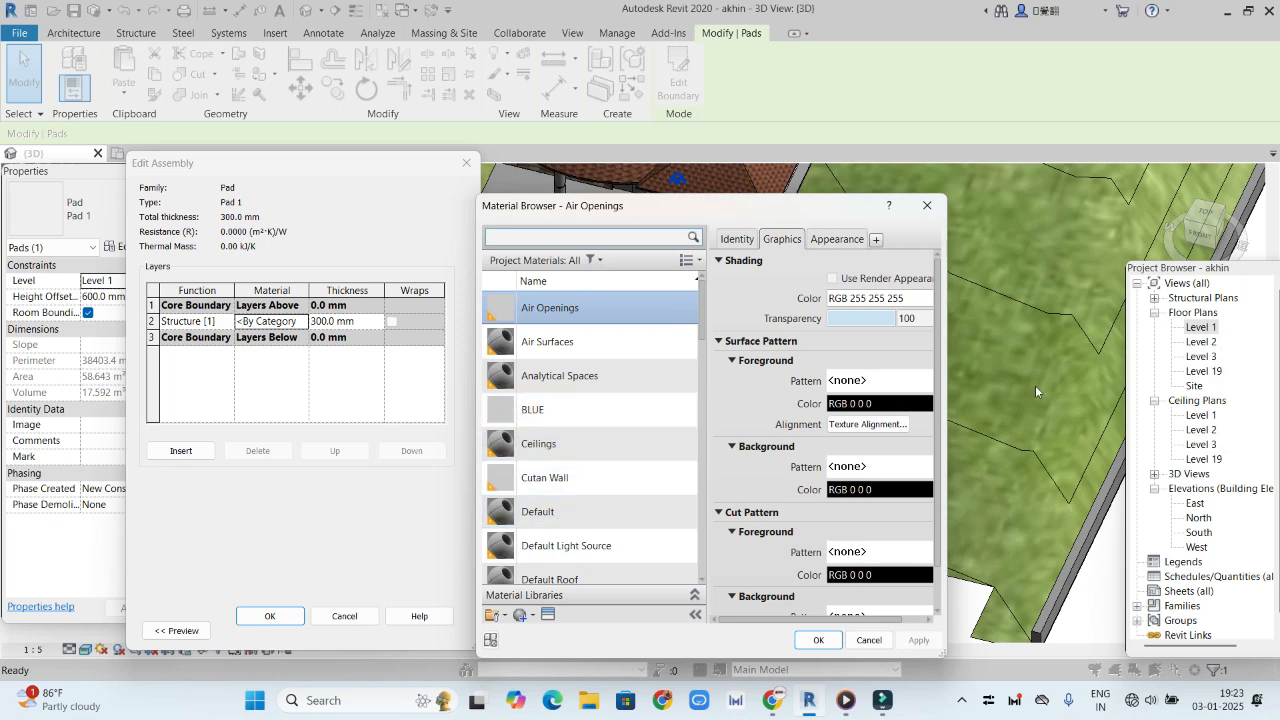
Create a new material and name it hhh
scroll(600, 477, down, 1)
click(521, 615)
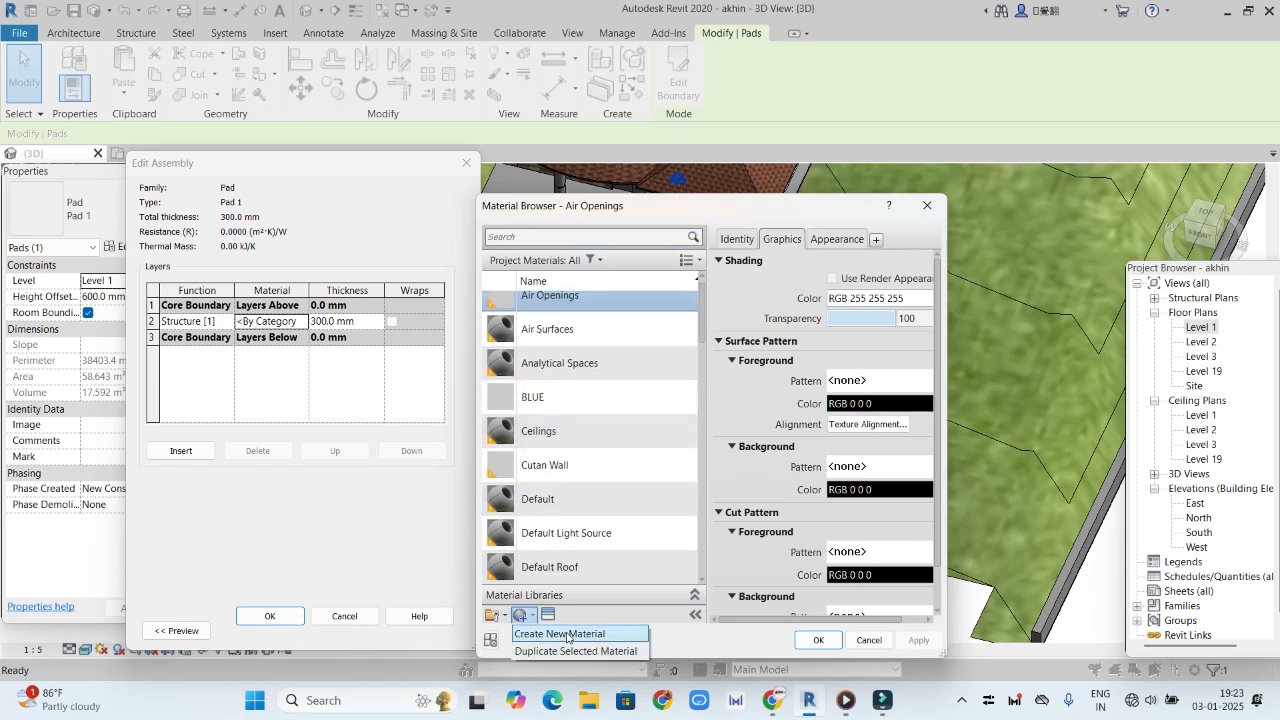
click(567, 634)
right_click(650, 429)
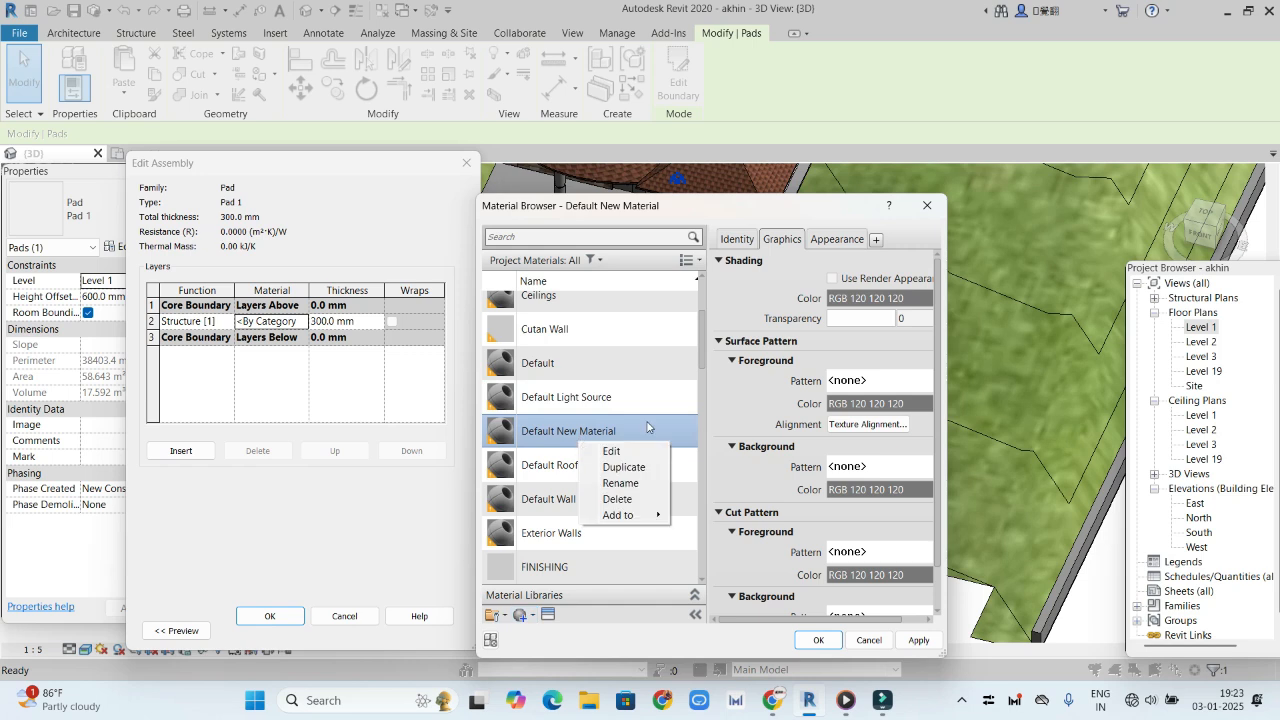
click(622, 483)
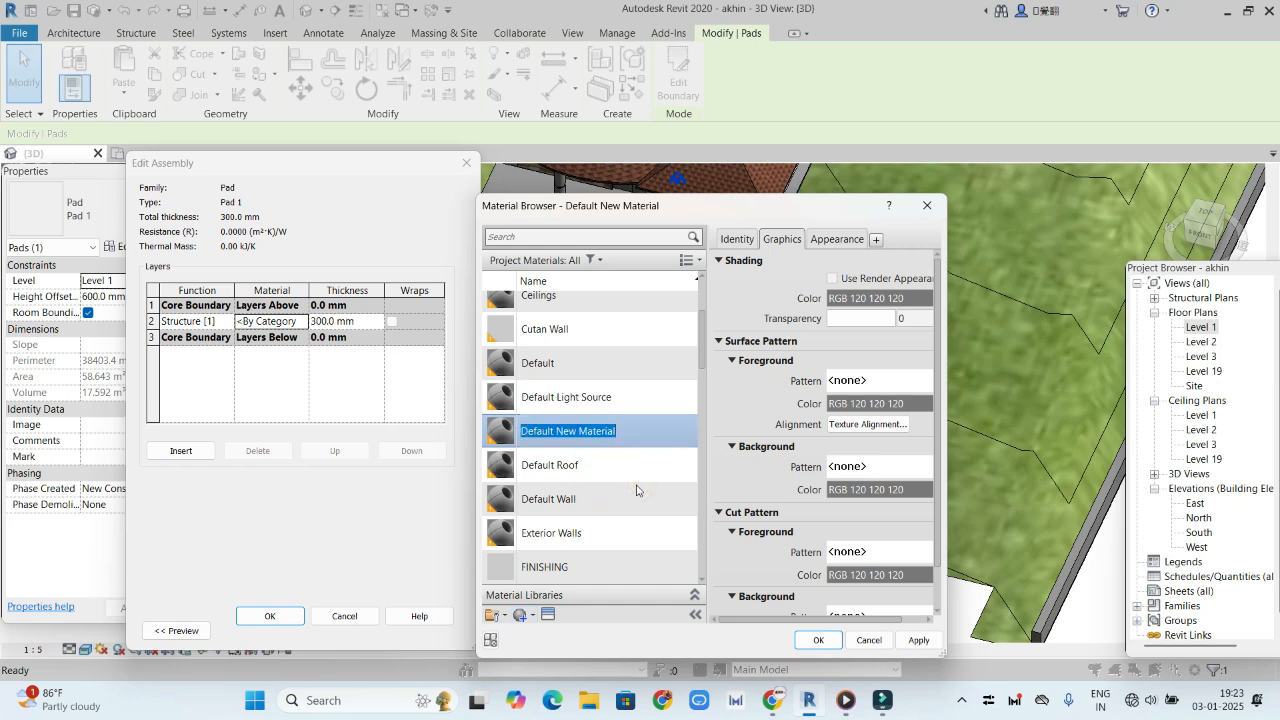
text(hhh)
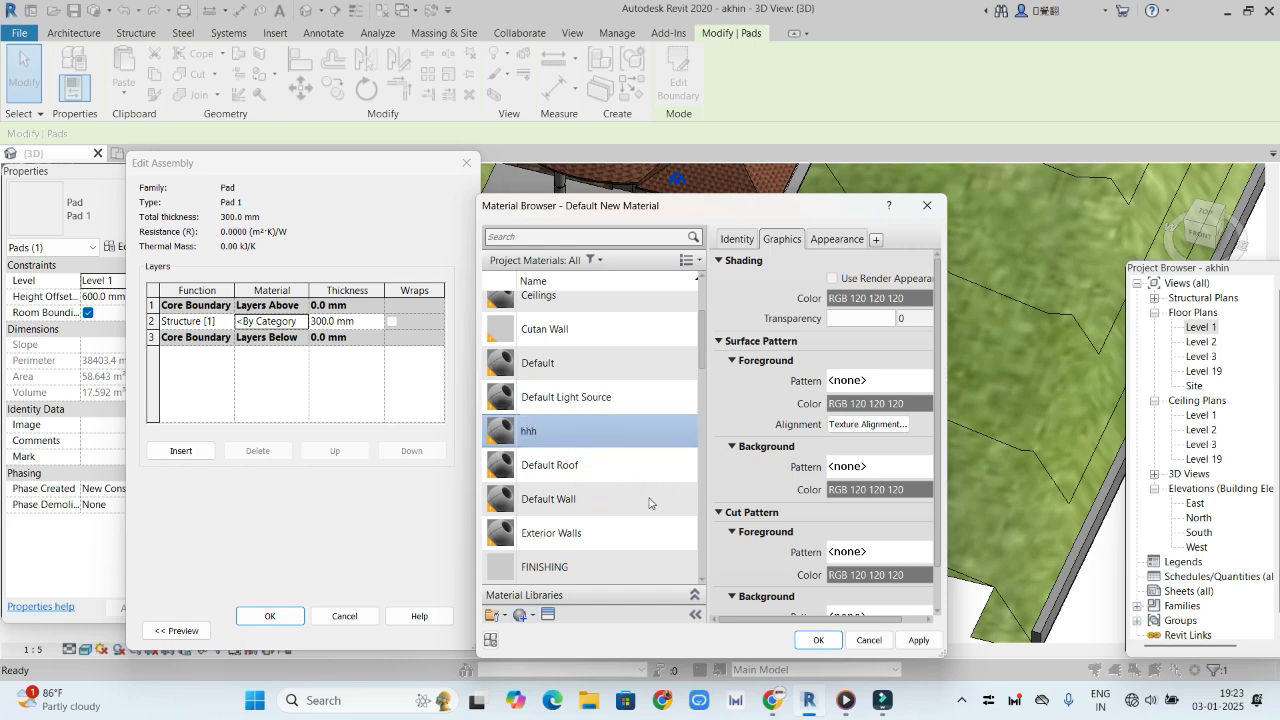
key(Return)
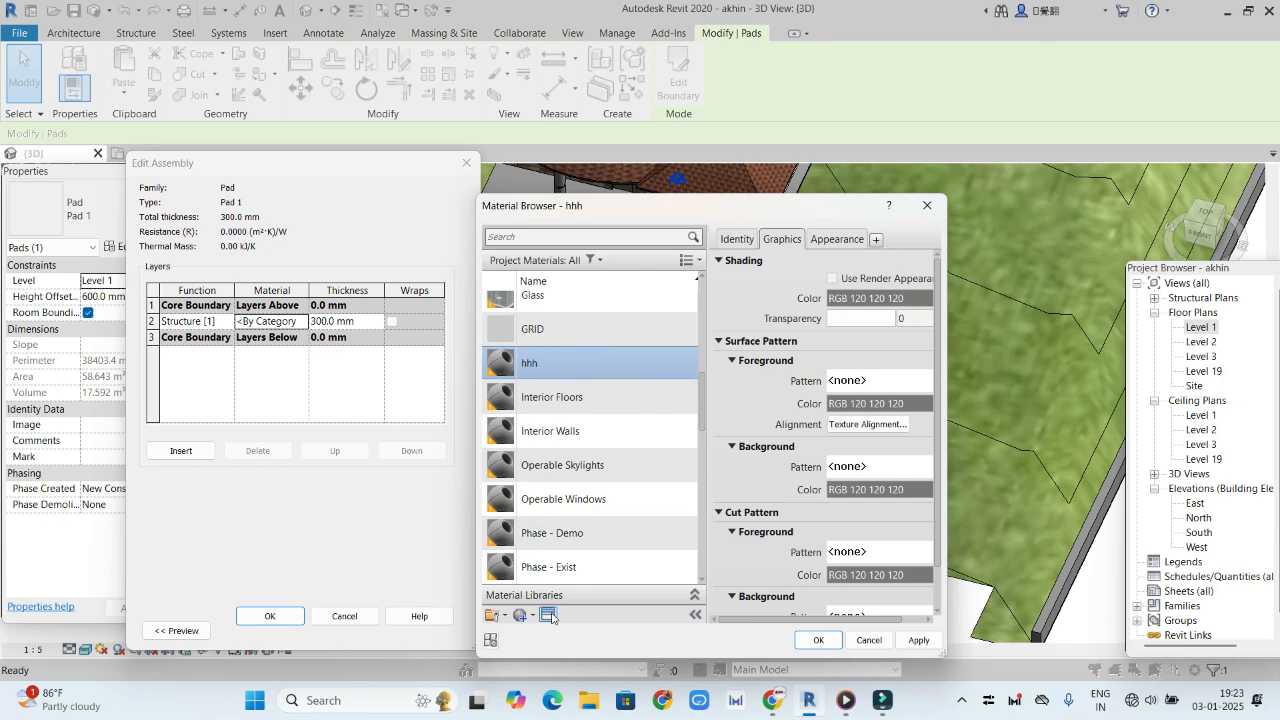
Search the appearance library for grass, give material hhh the Grass - Dark Rye appearance and assign it to the pad's structure layer
click(549, 615)
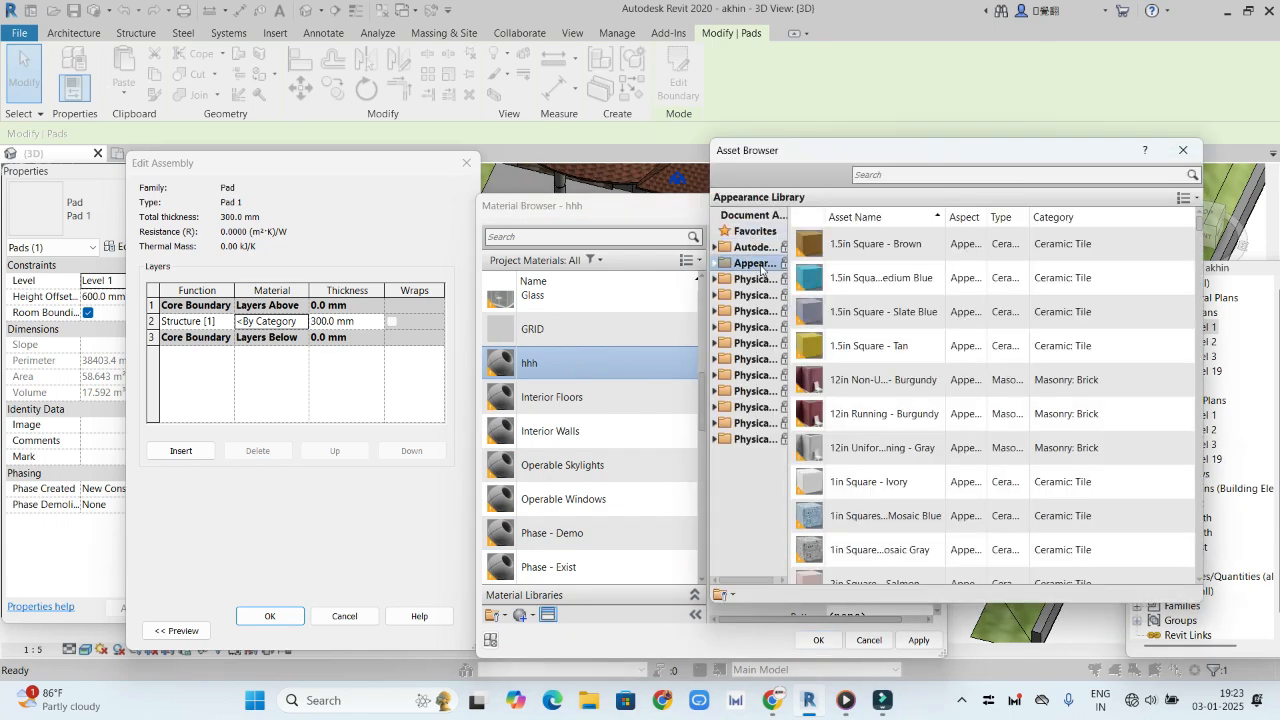
double_click(760, 266)
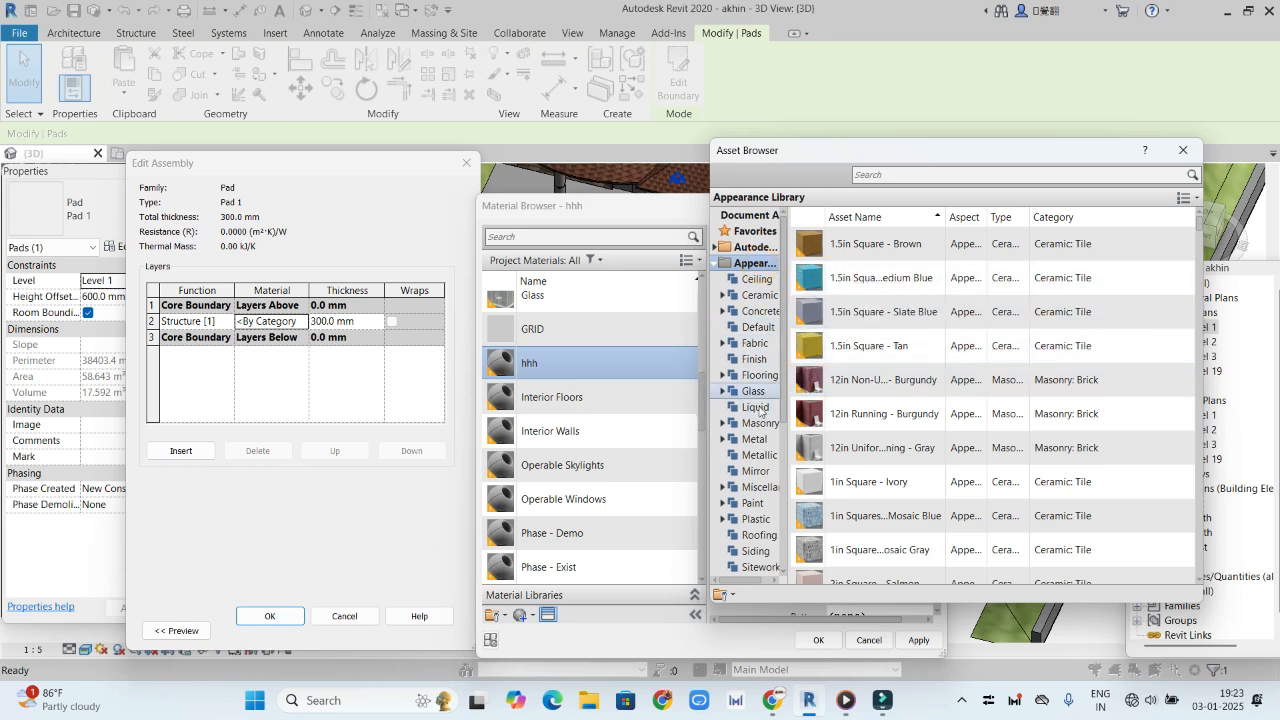
scroll(960, 555, down, 1)
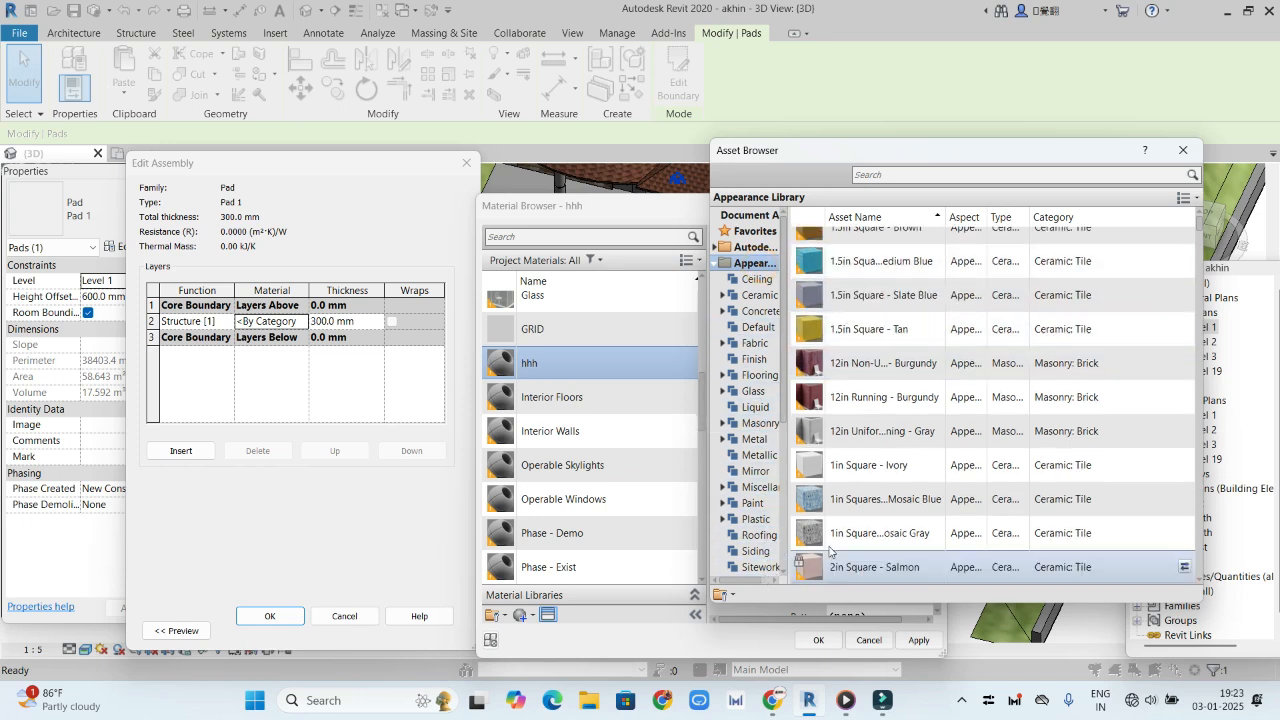
click(901, 176)
text(gr)
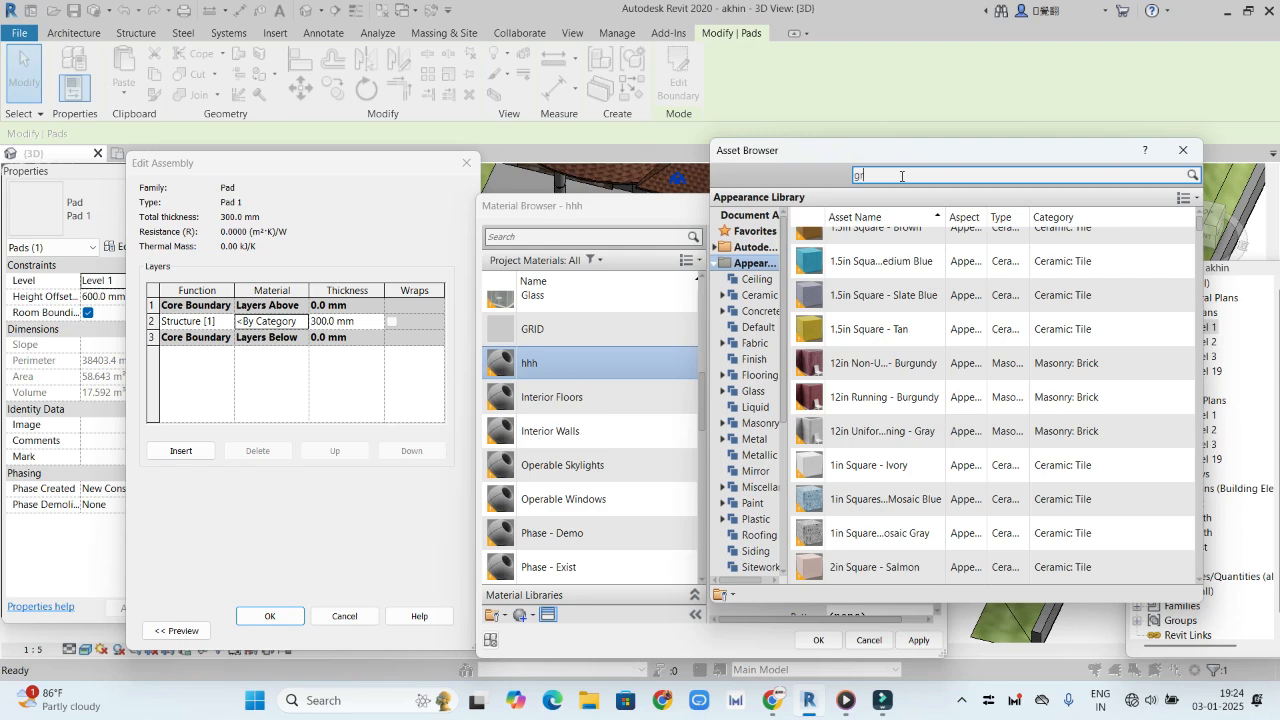
text(ass)
key(Return)
click(1193, 175)
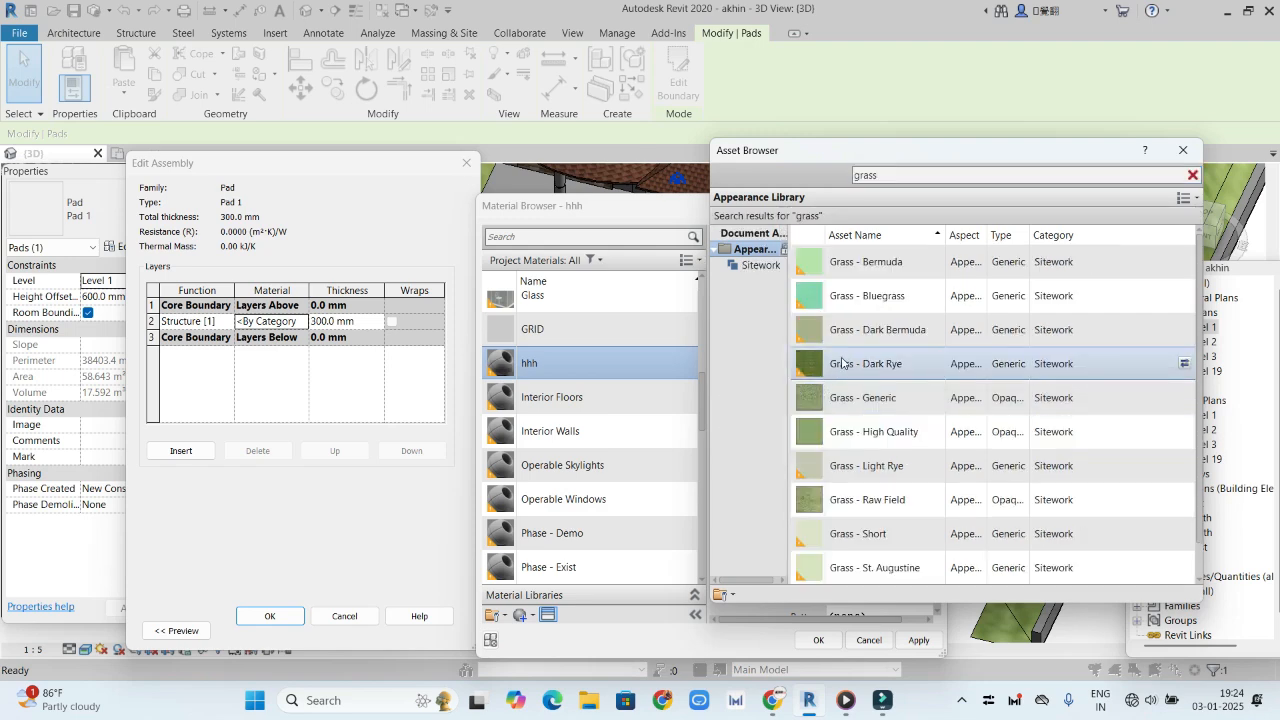
click(1181, 153)
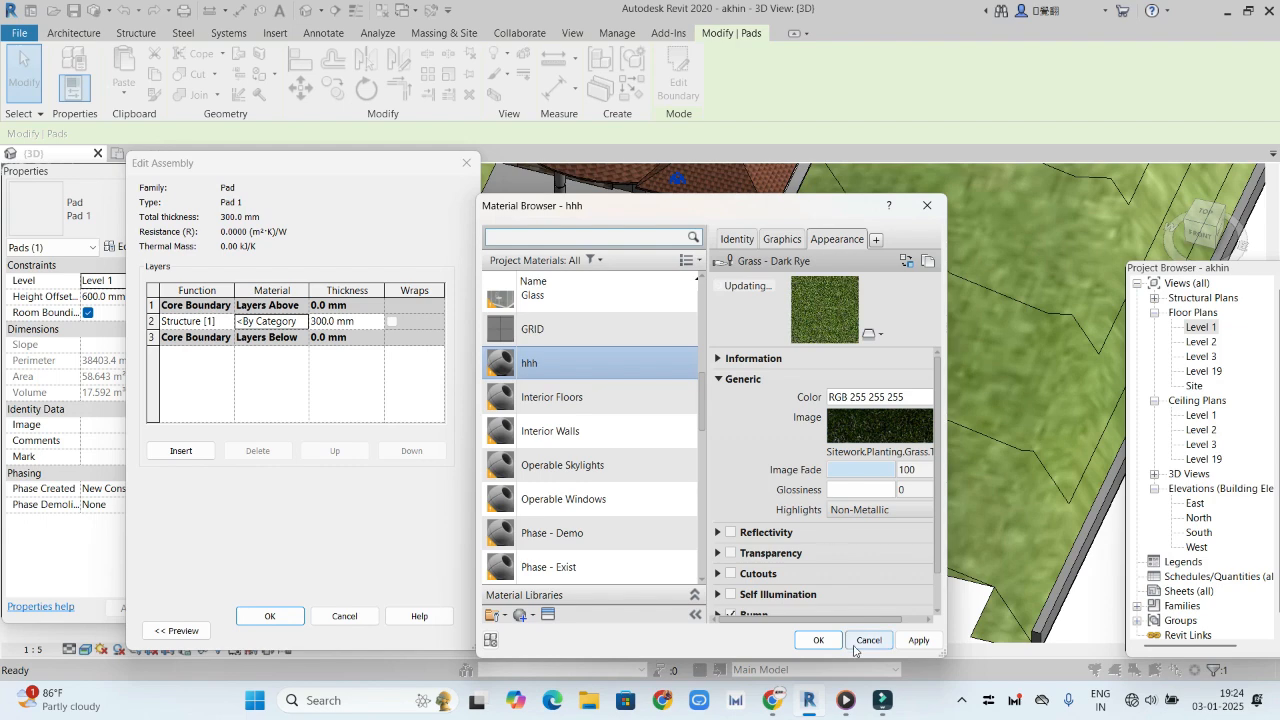
click(820, 641)
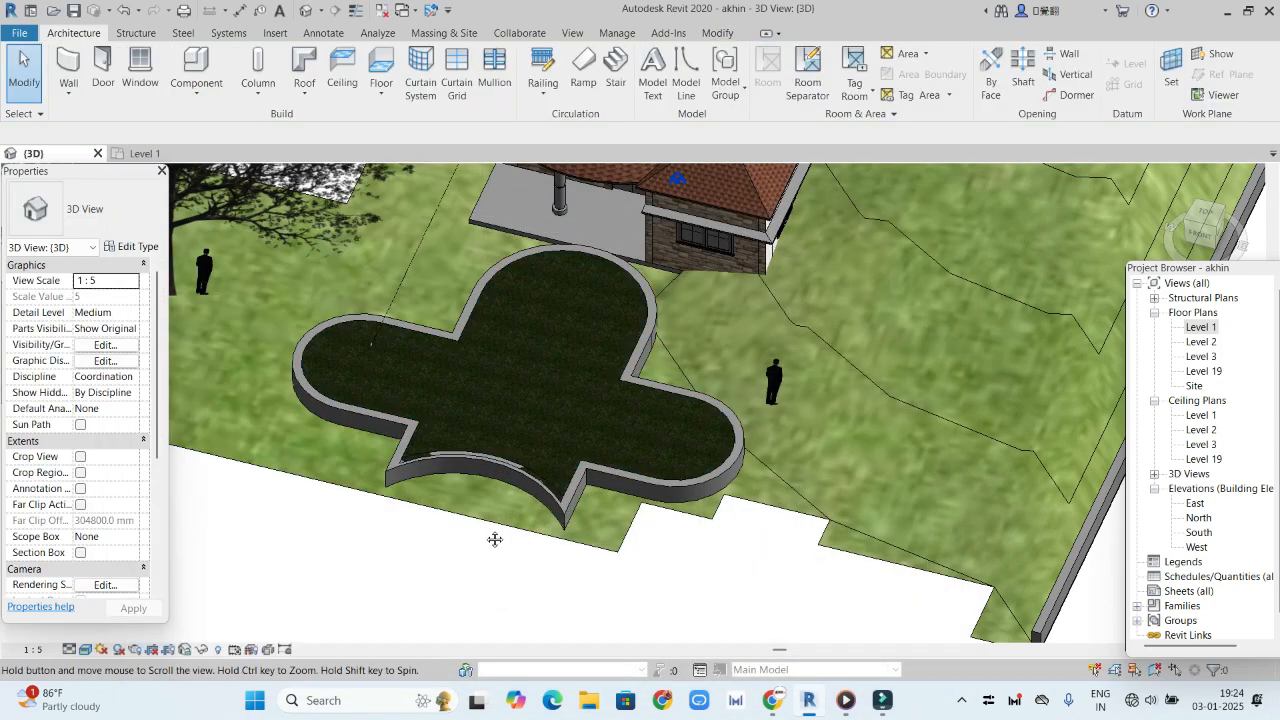
Place an M_RPC Tree - Deciduous site component, type Kousa Dogwood - 3.0 Meters, near the centre of the grass pad
shift+middle_drag(494, 537, 506, 398)
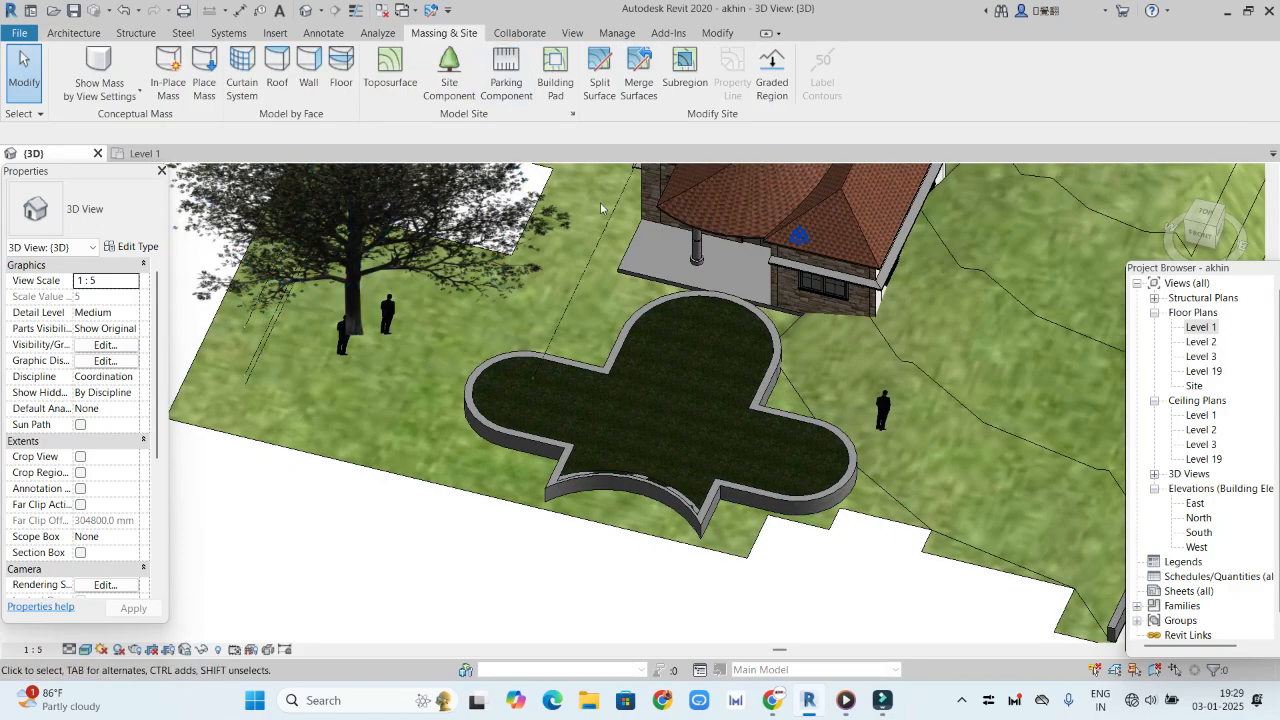
click(452, 80)
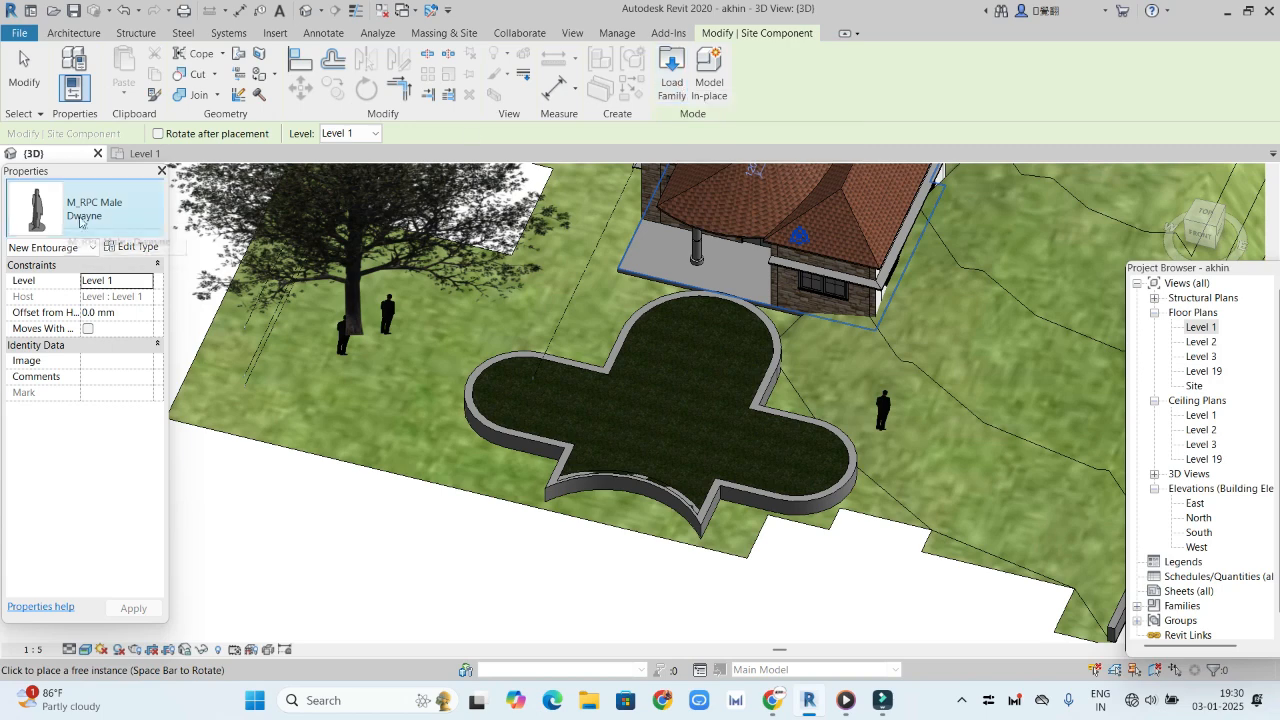
click(135, 230)
scroll(165, 405, down, 6)
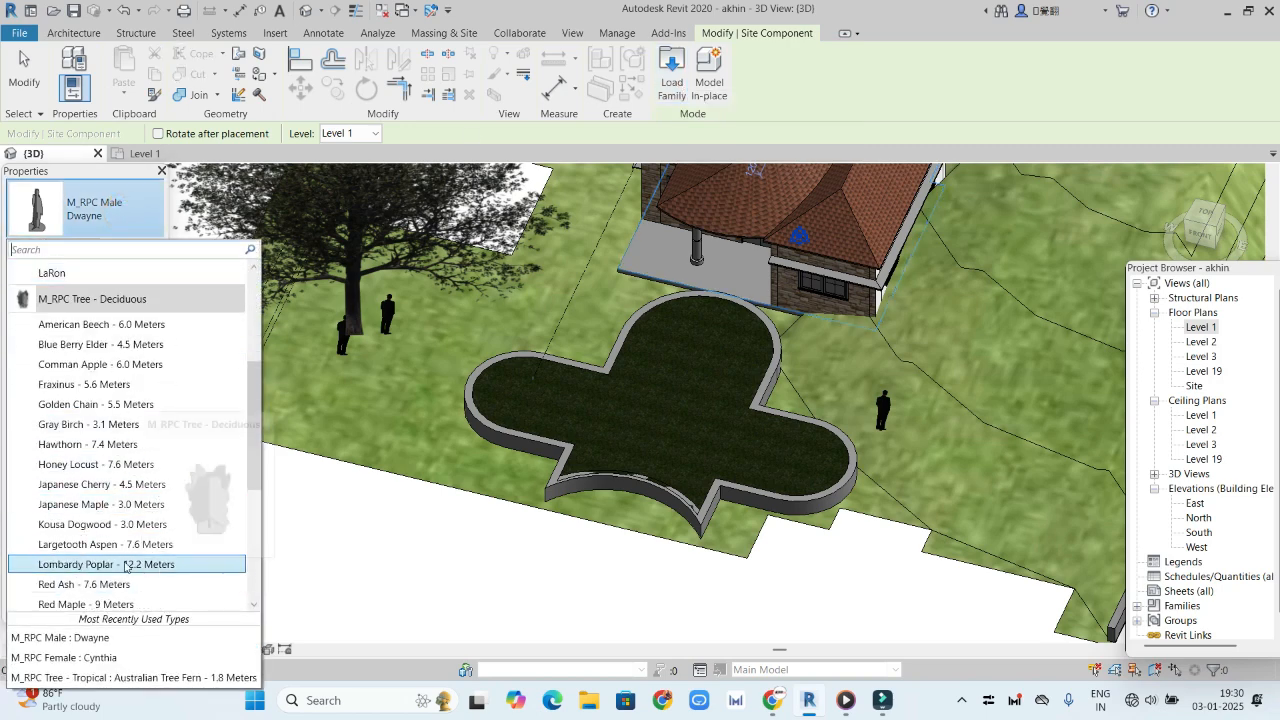
click(88, 525)
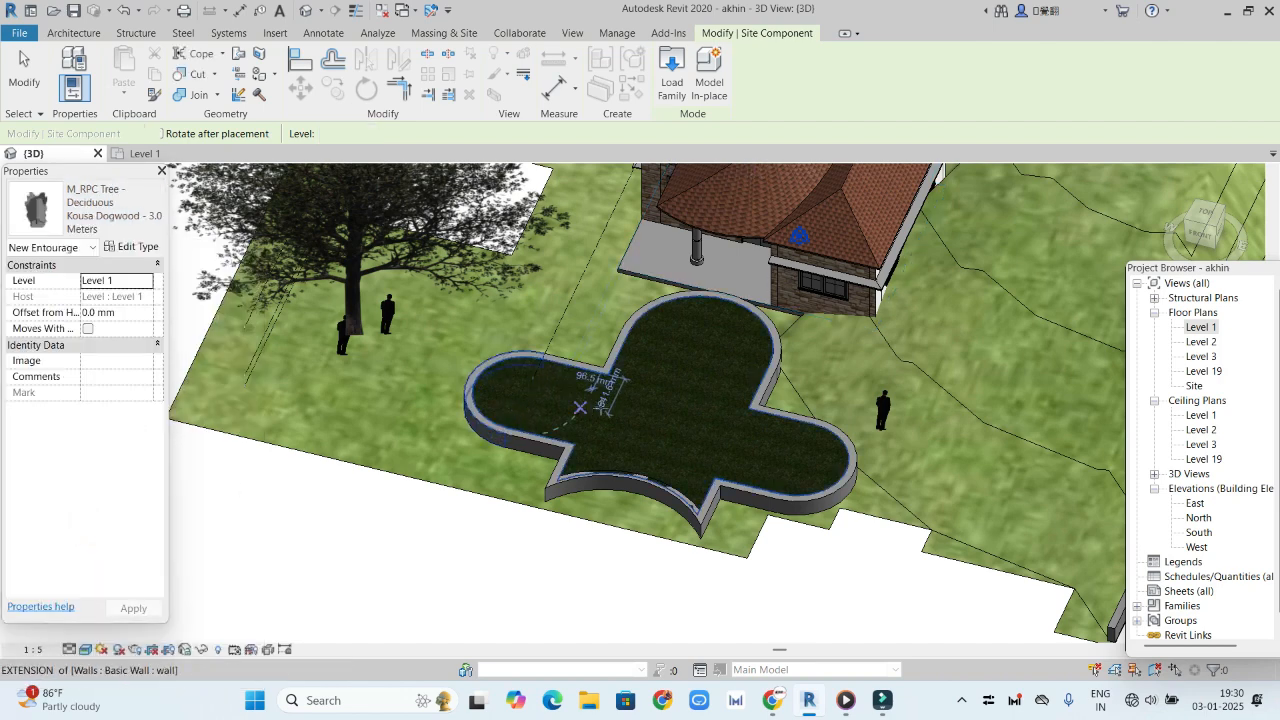
click(670, 412)
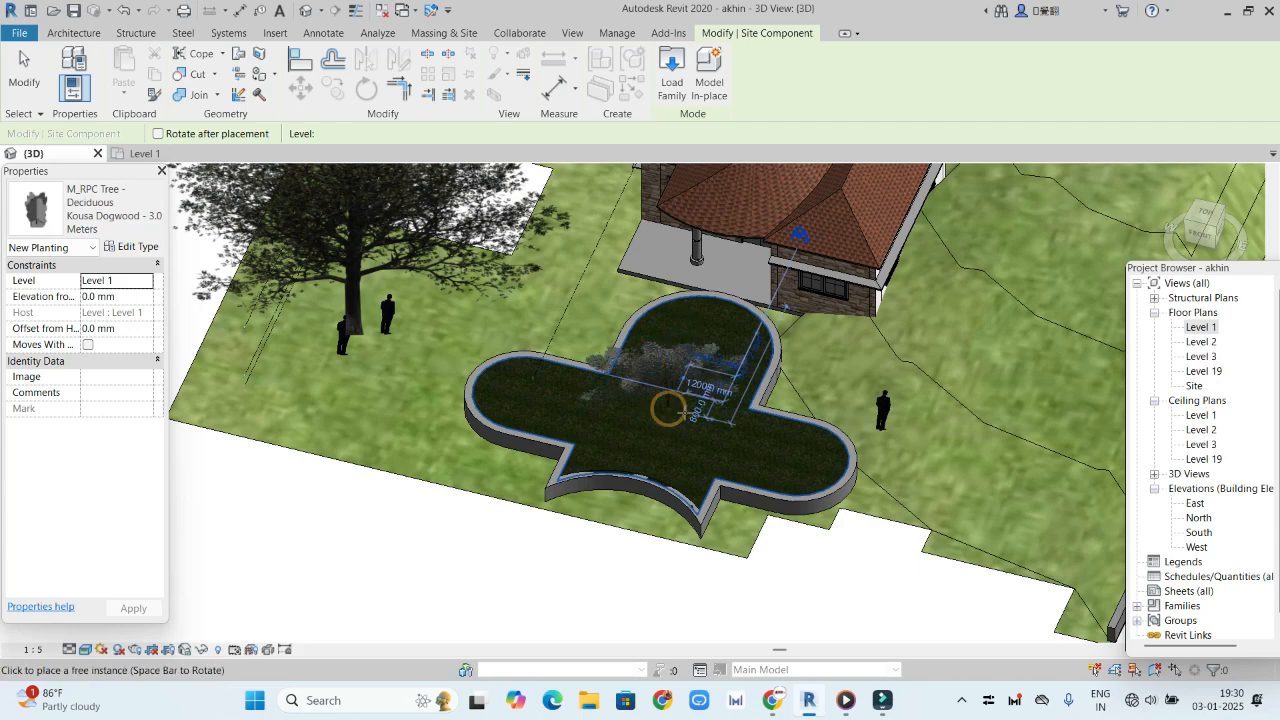
Place another Kousa Dogwood - 3.0 Meters tree in the rounded west arm of the pad
scroll(660, 433, up, 4)
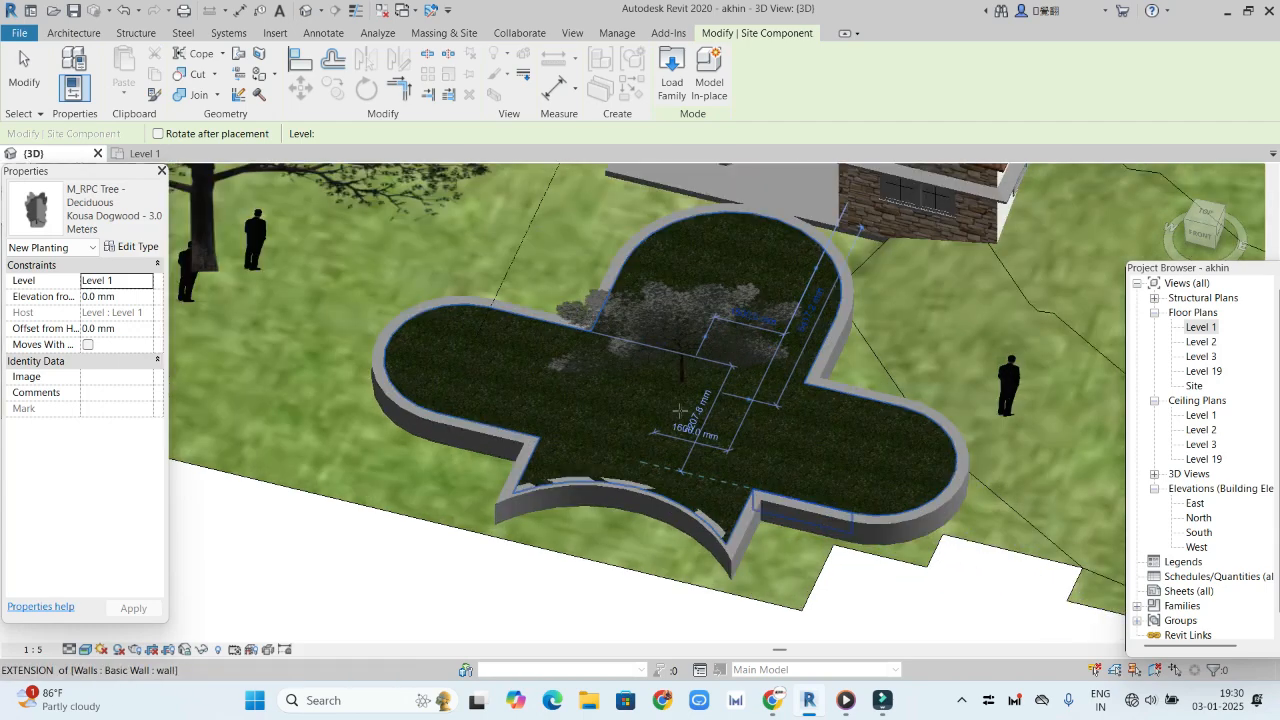
scroll(826, 443, down, 3)
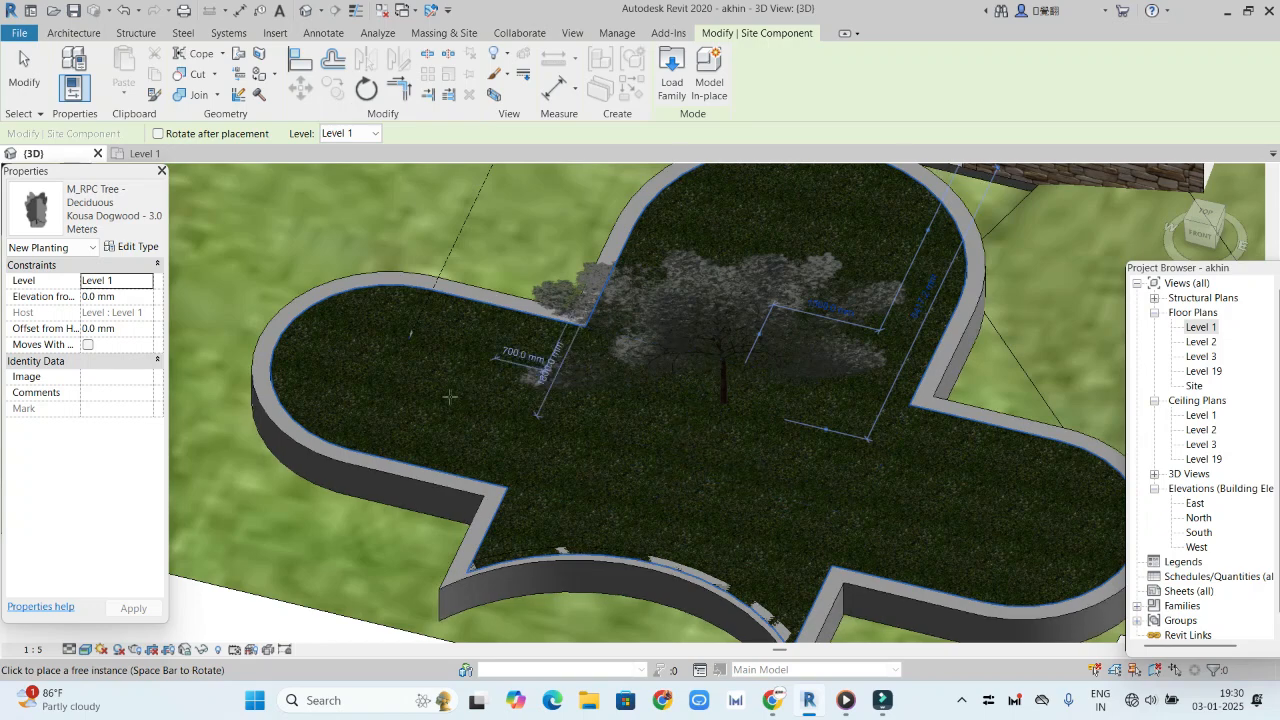
click(415, 372)
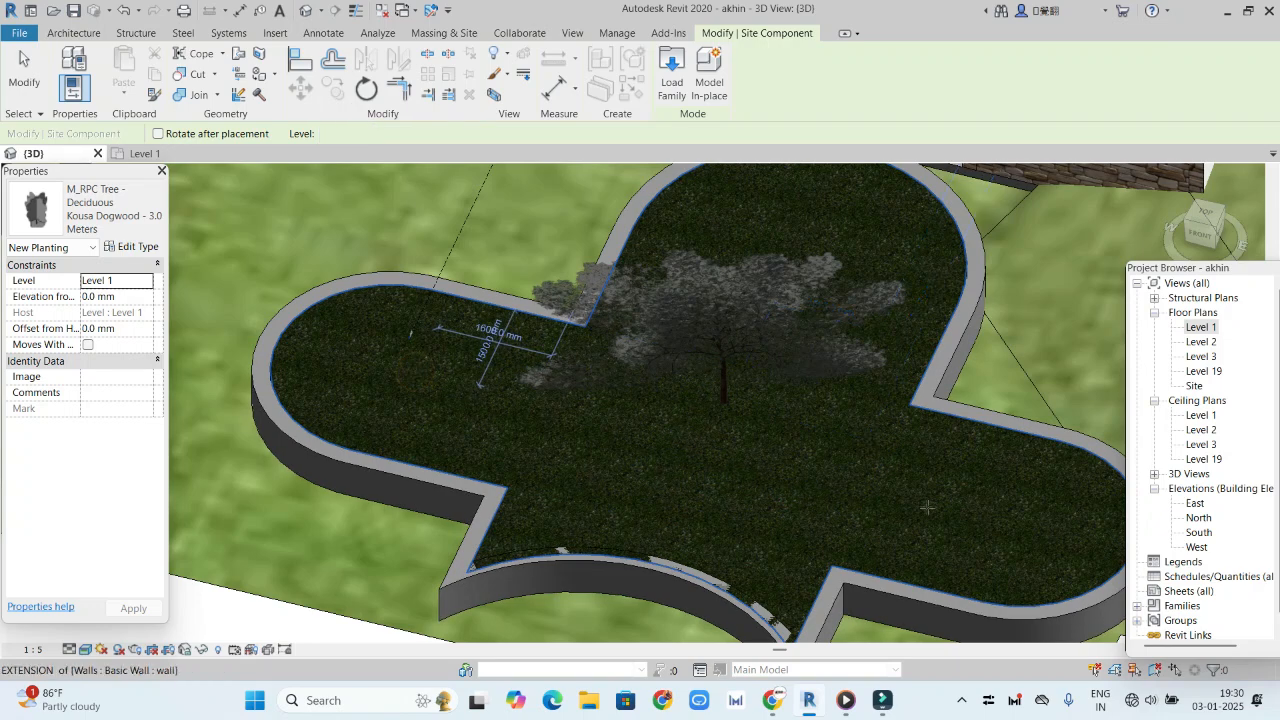
Place more Kousa Dogwood - 3.0 Meters trees in the pad's east arm, towards its curved front edge and in its north arm
scroll(612, 445, down, 5)
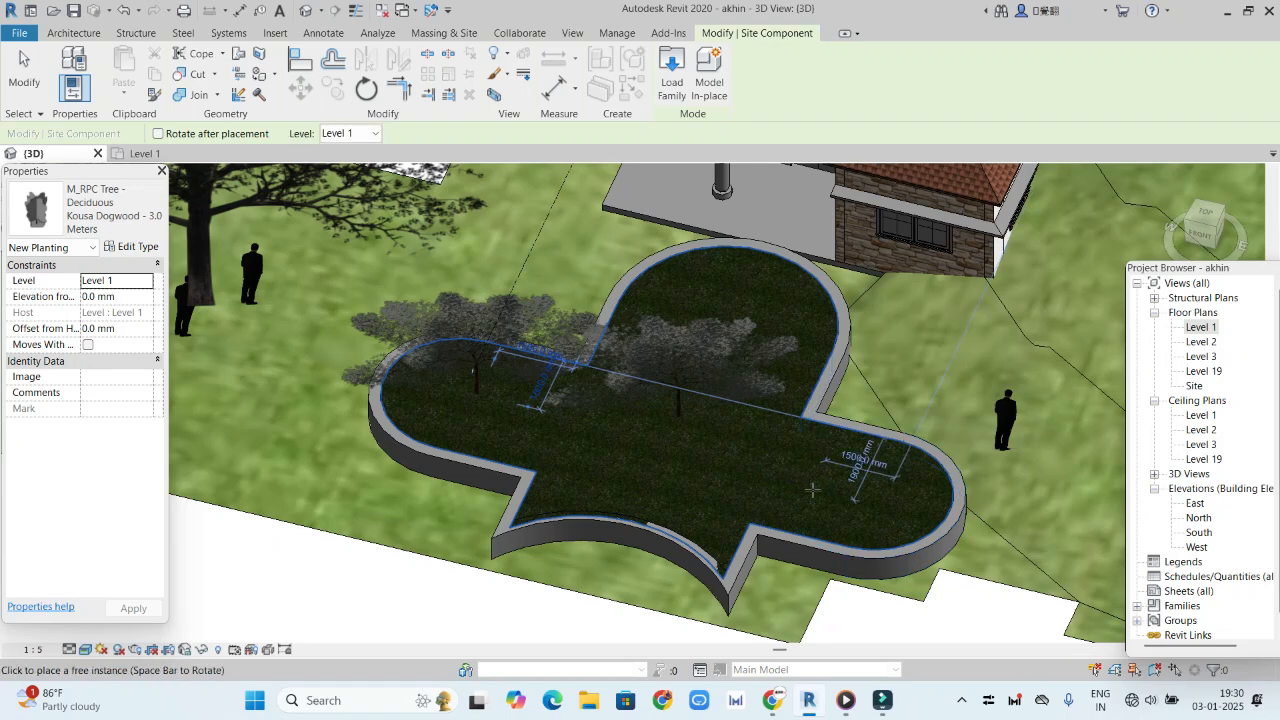
click(820, 481)
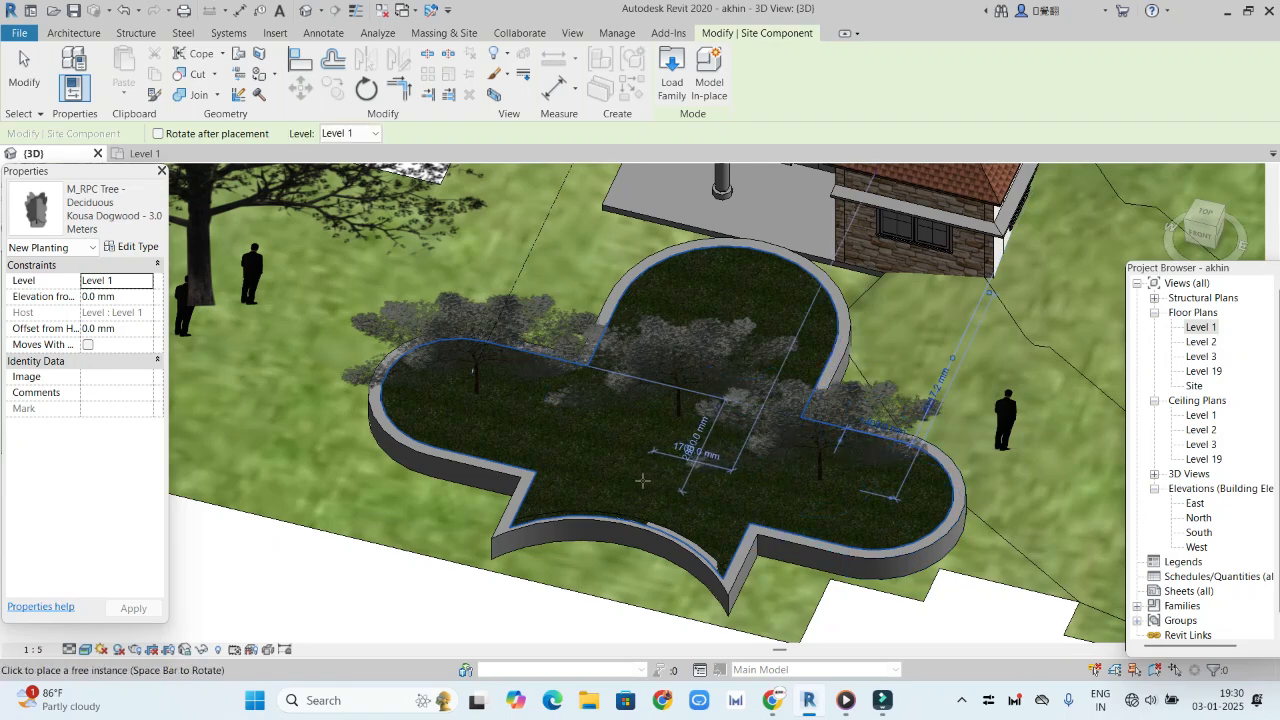
click(647, 481)
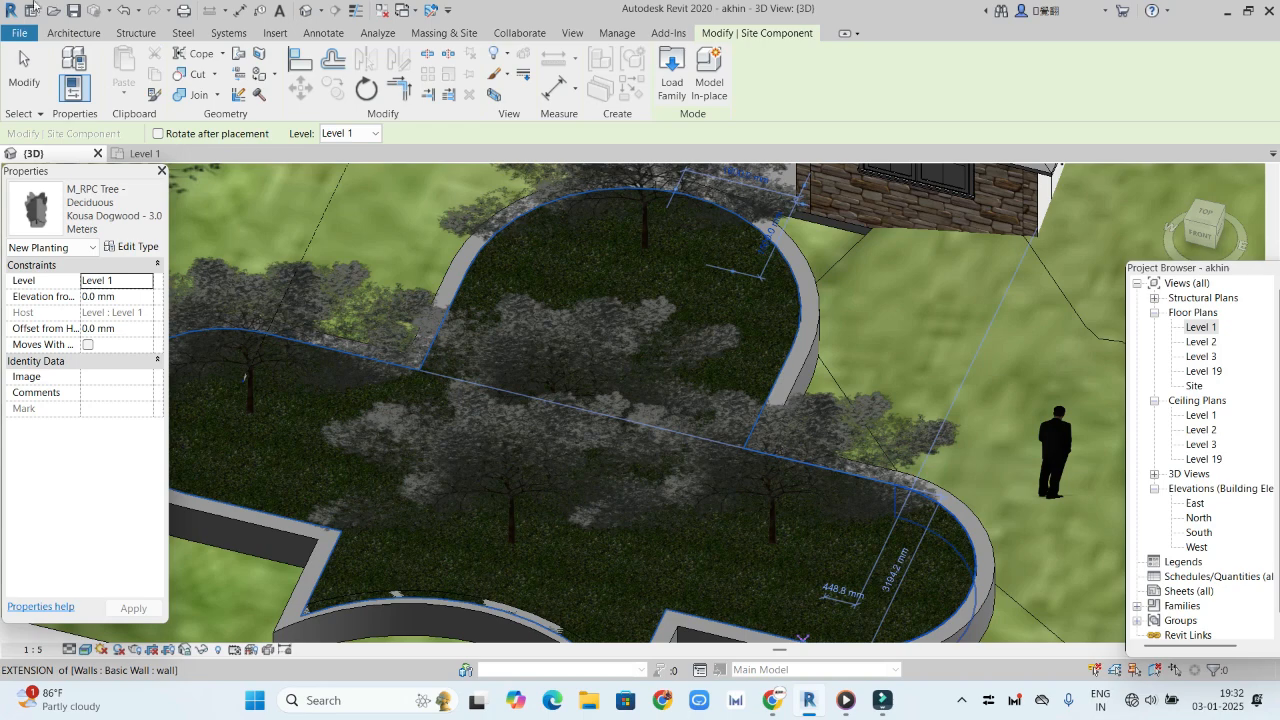
Start placing a component and browse the family library to the India > Furniture > Seating folder for loading
click(53, 38)
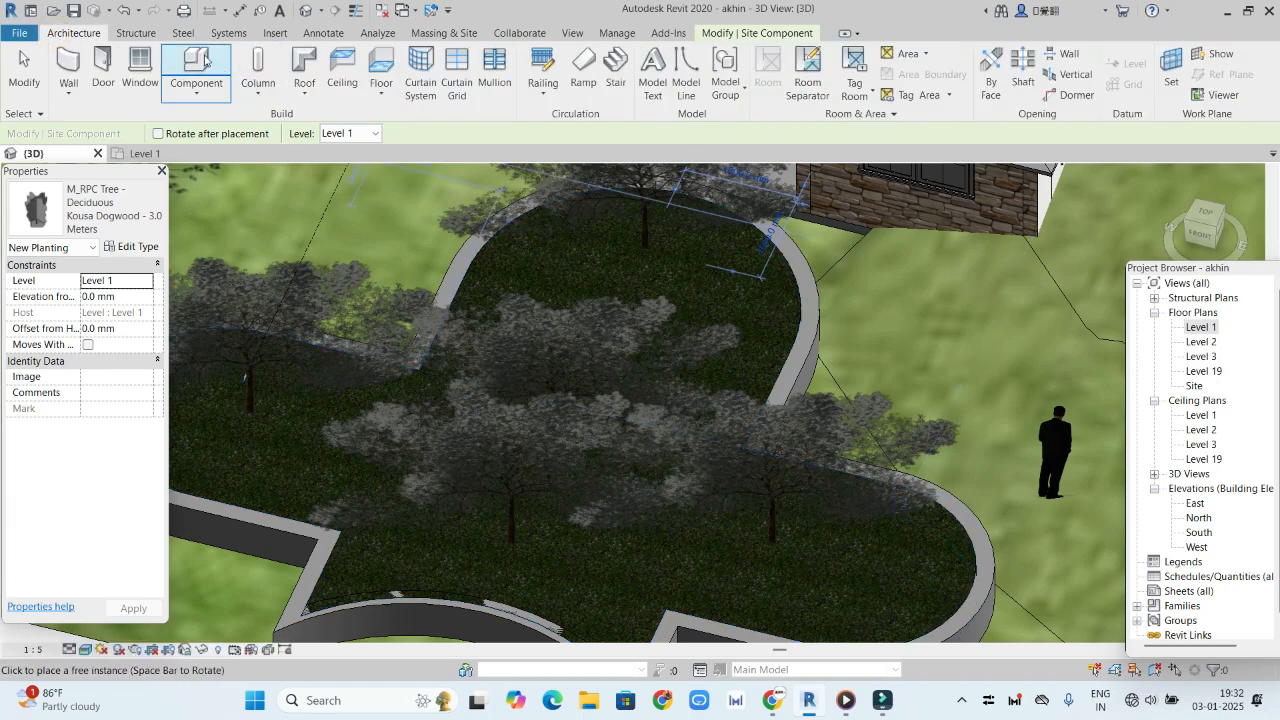
click(206, 95)
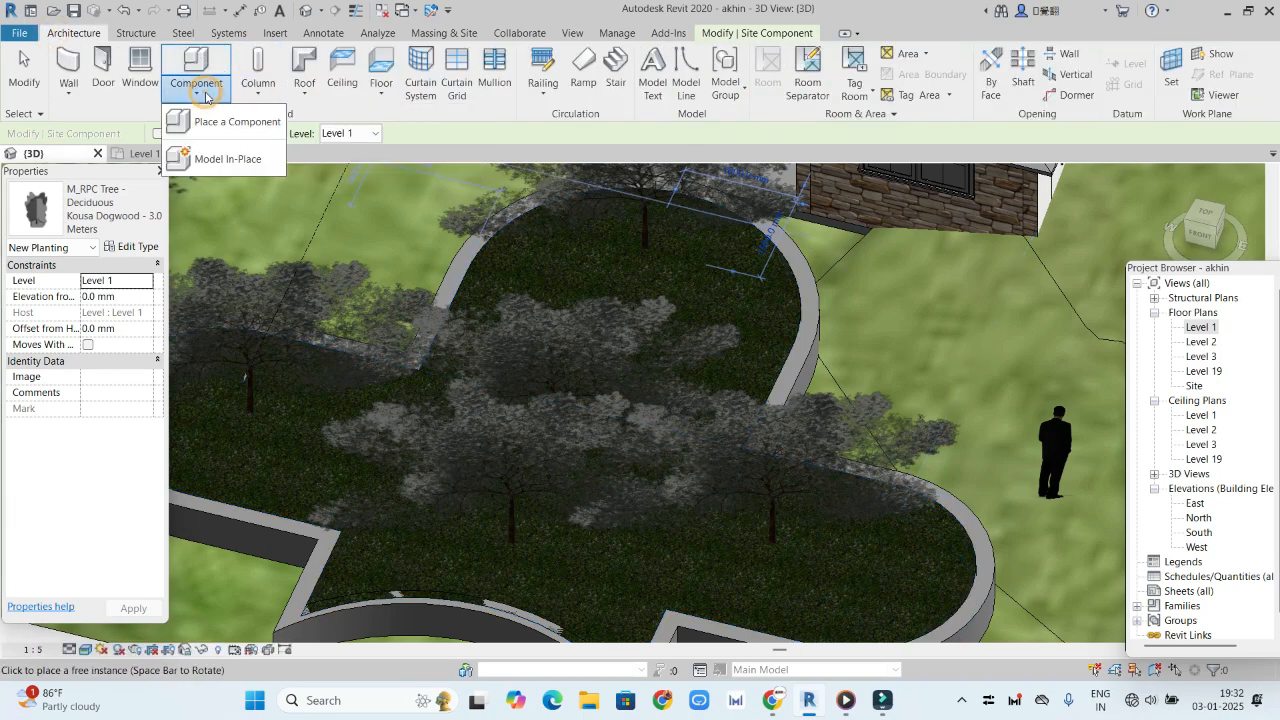
click(245, 123)
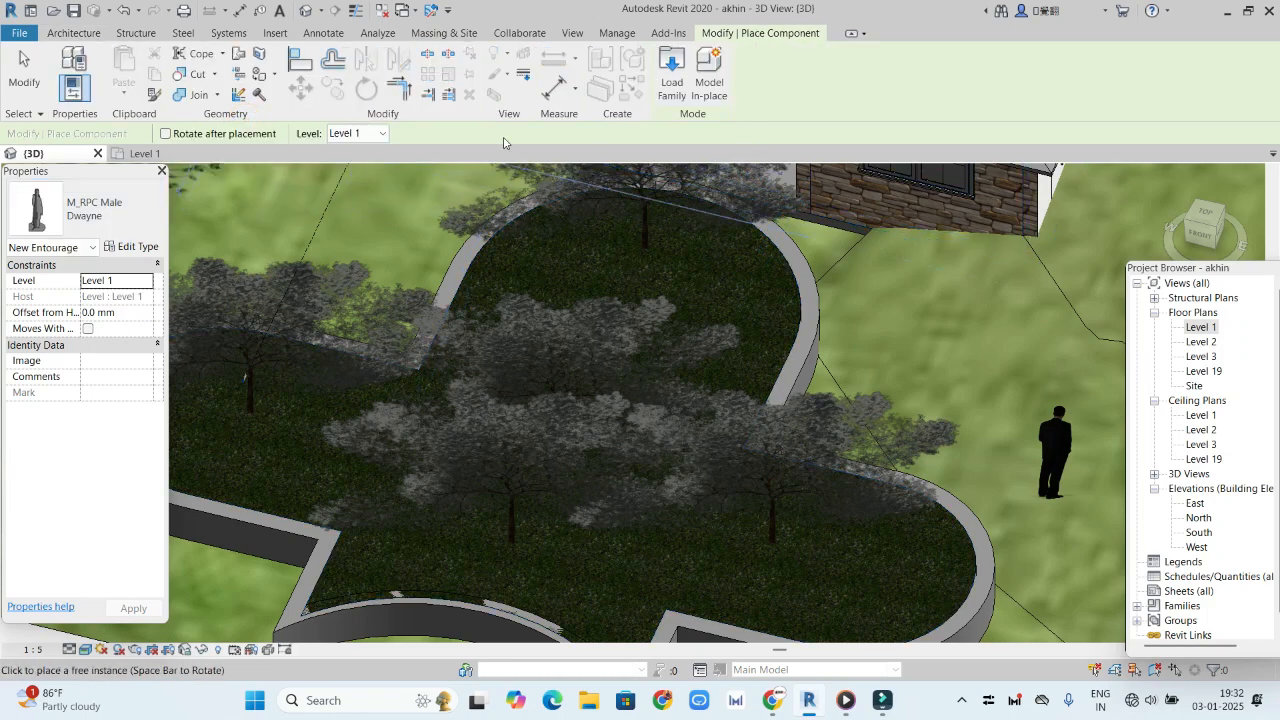
click(672, 75)
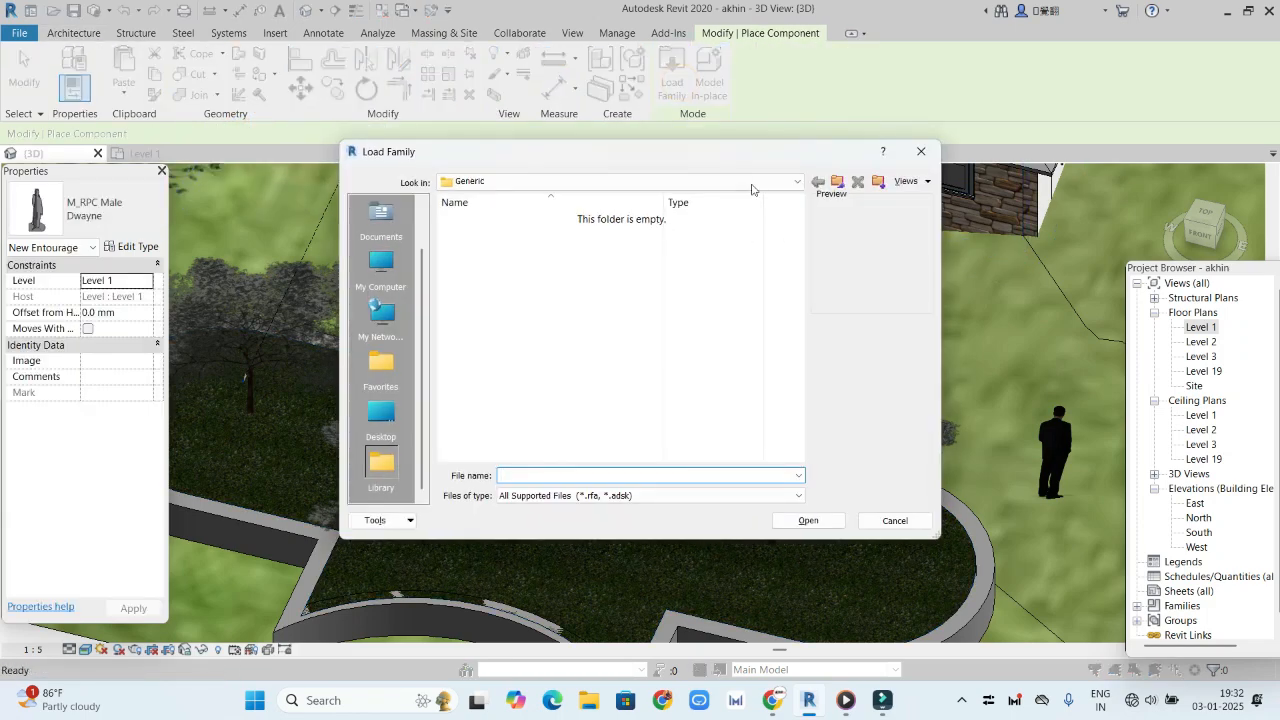
click(775, 181)
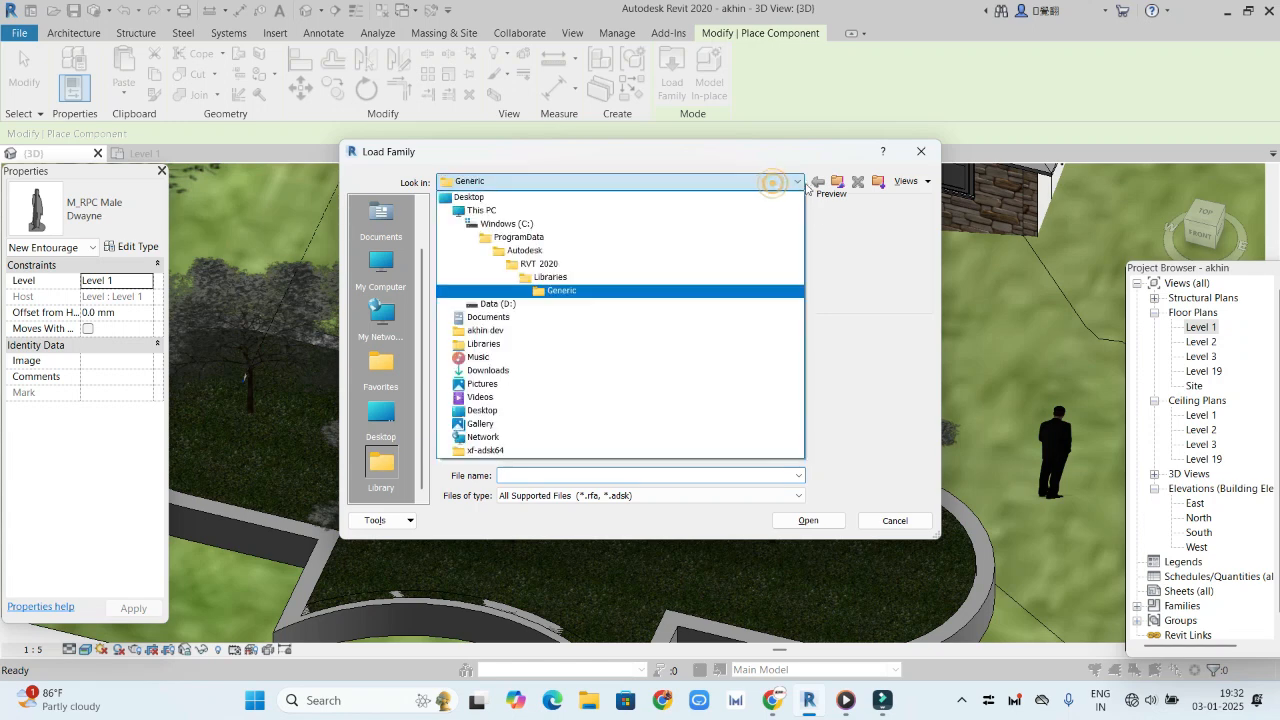
click(634, 278)
double_click(614, 238)
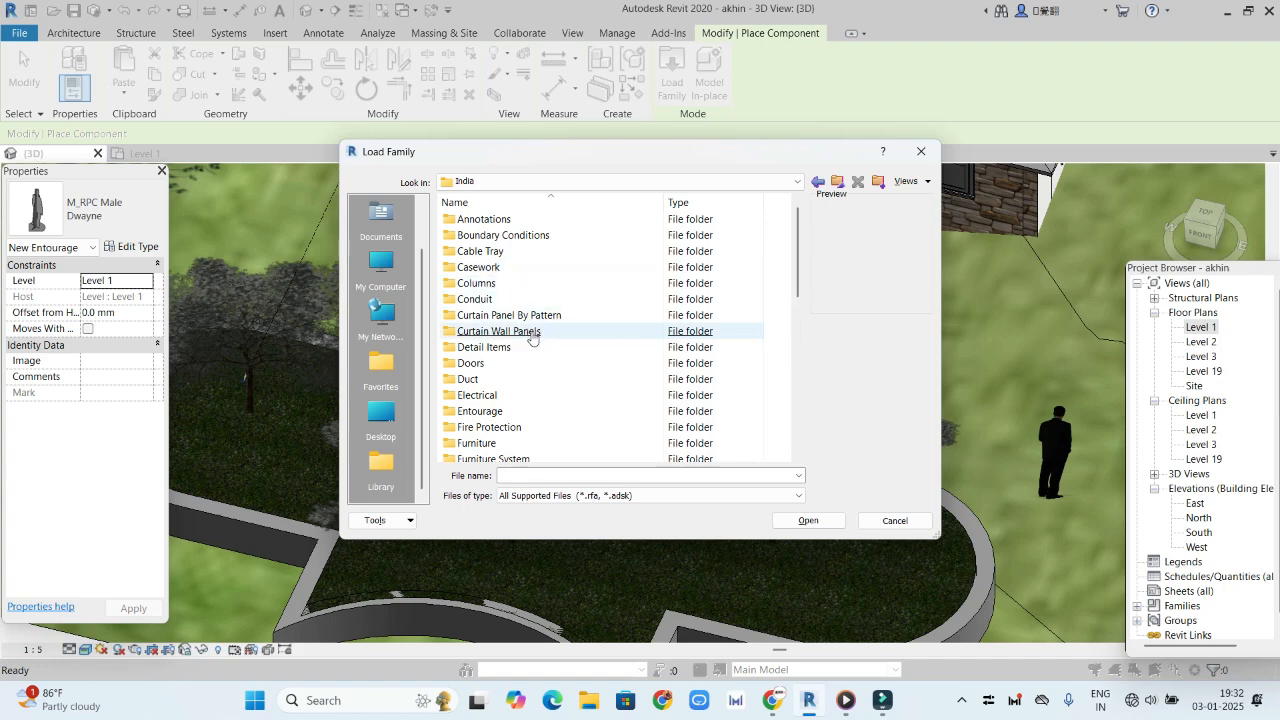
scroll(535, 345, down, 2)
double_click(488, 349)
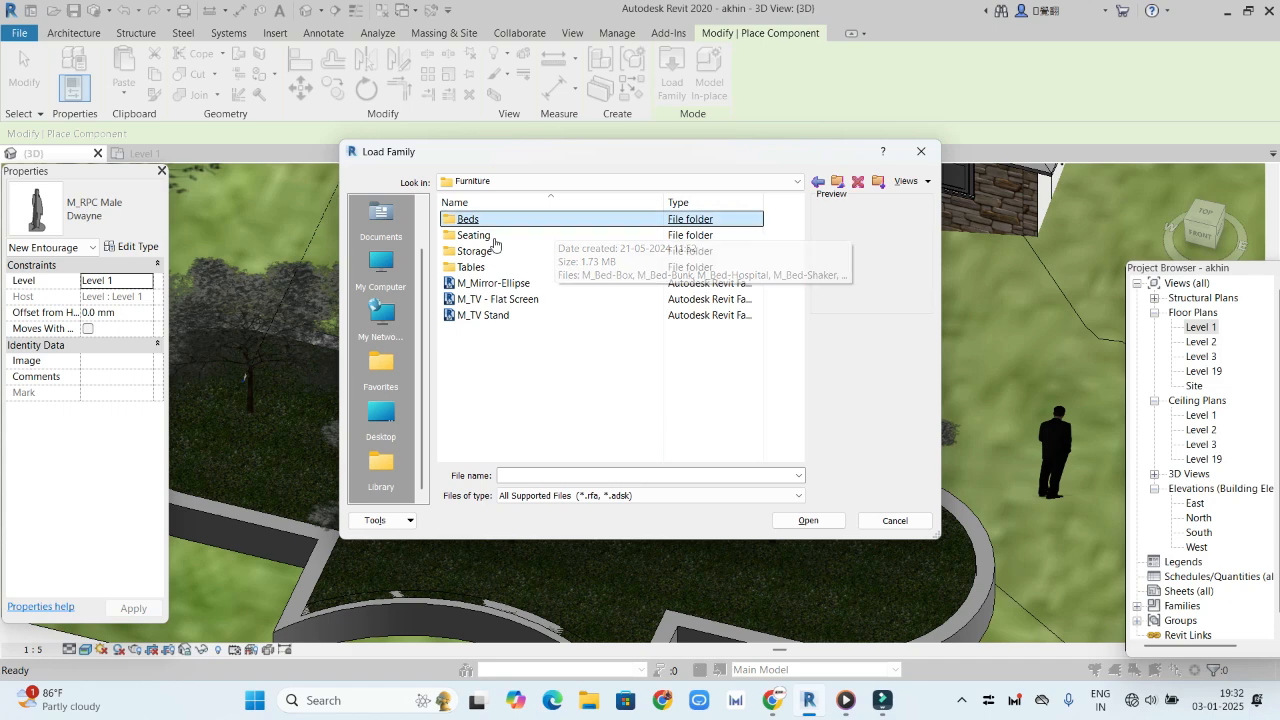
click(474, 238)
double_click(474, 235)
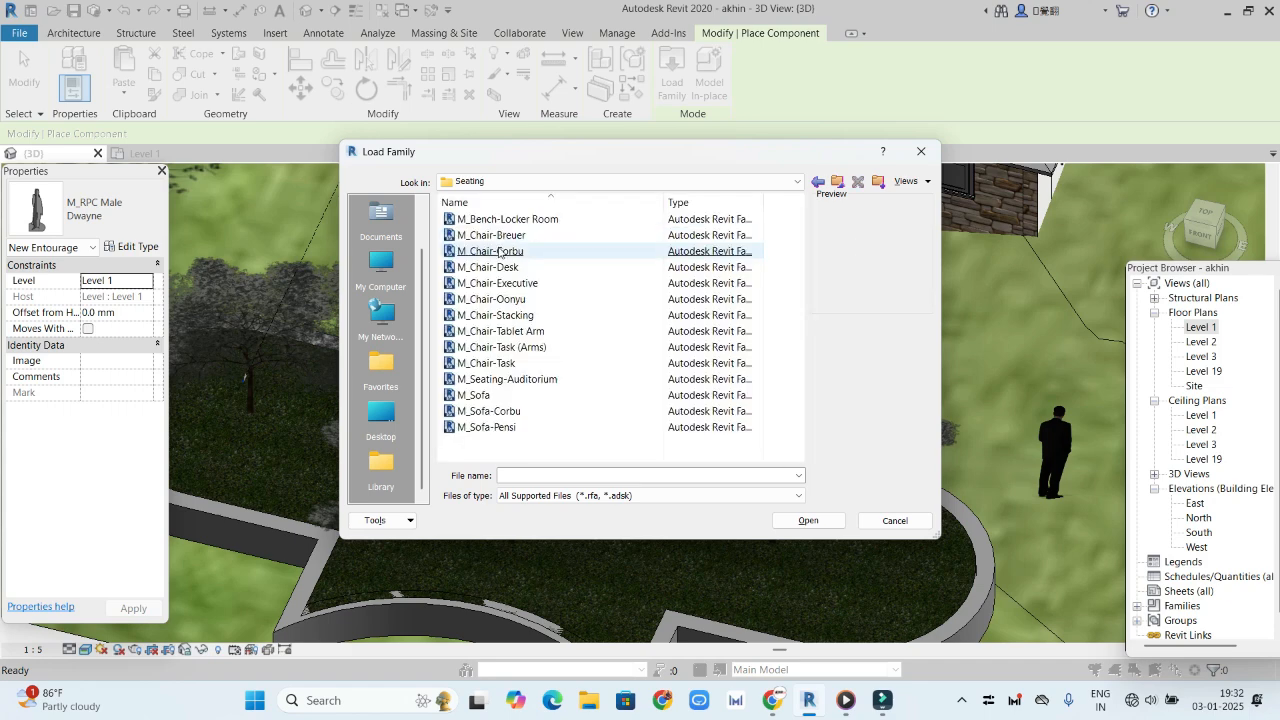
Preview several seating families and load the M_Bench-Locker Room family
click(545, 286)
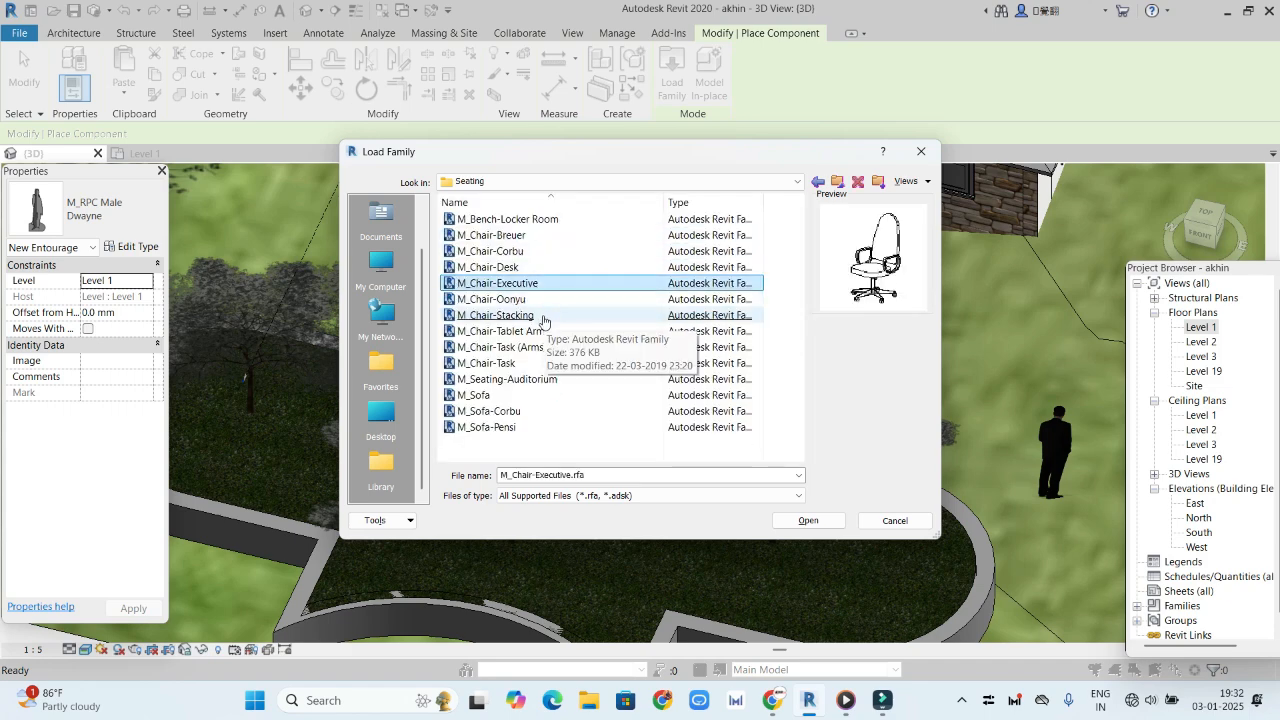
click(543, 315)
click(547, 349)
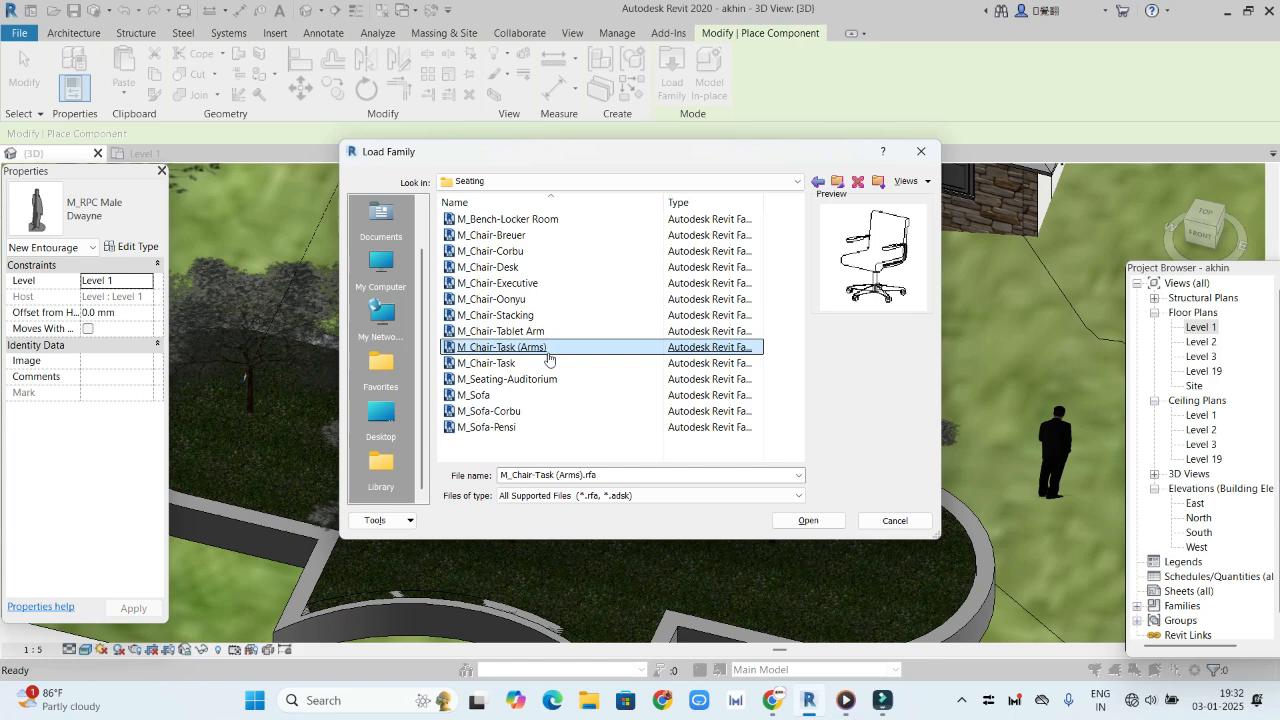
click(551, 427)
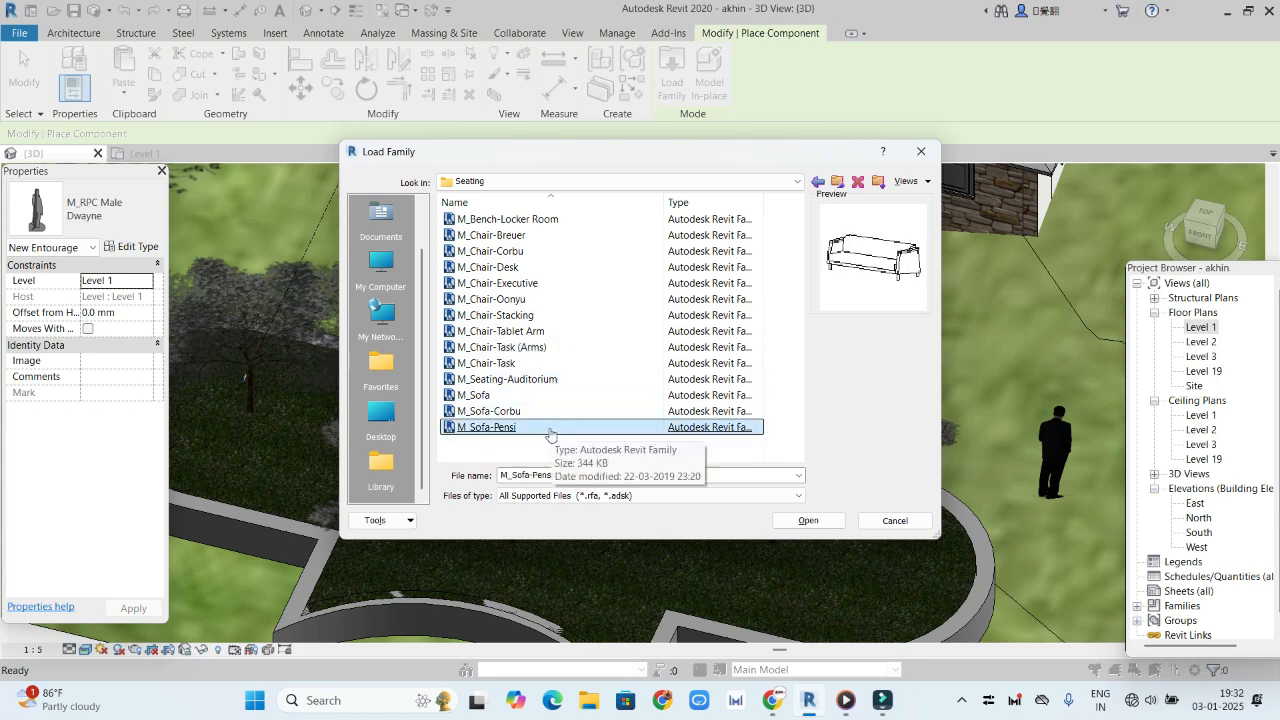
click(518, 299)
click(521, 268)
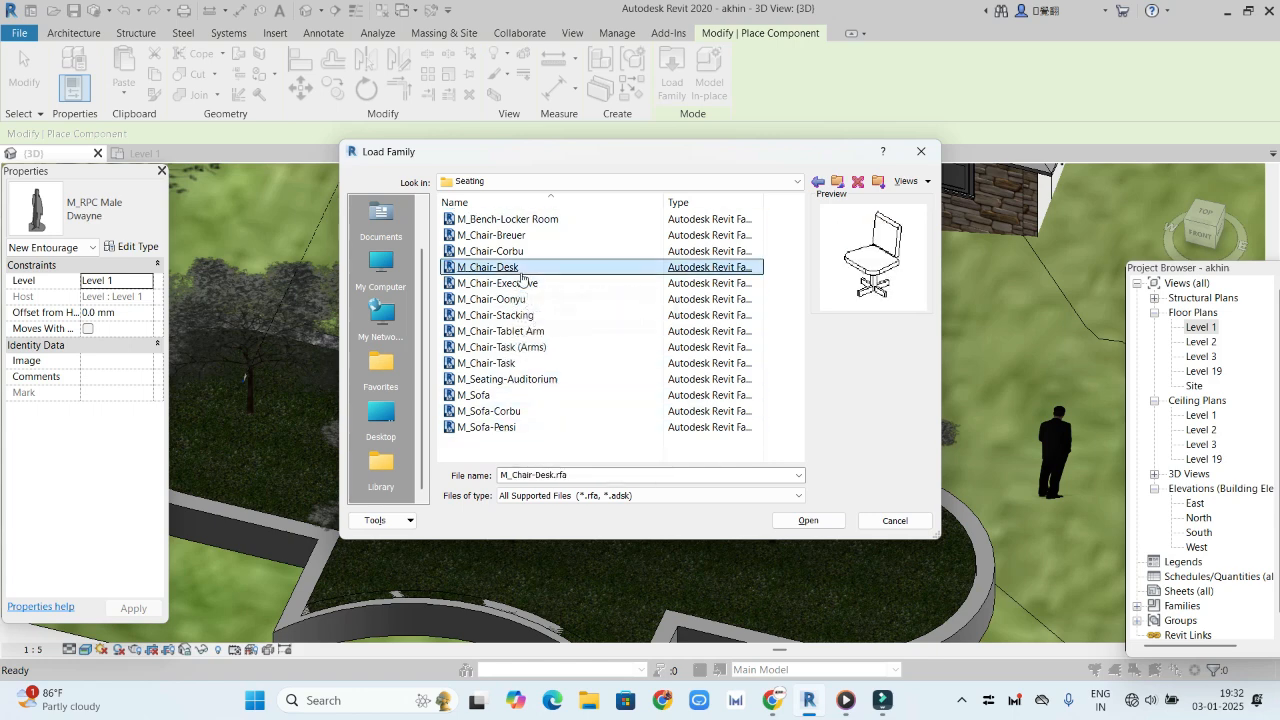
click(525, 219)
double_click(525, 219)
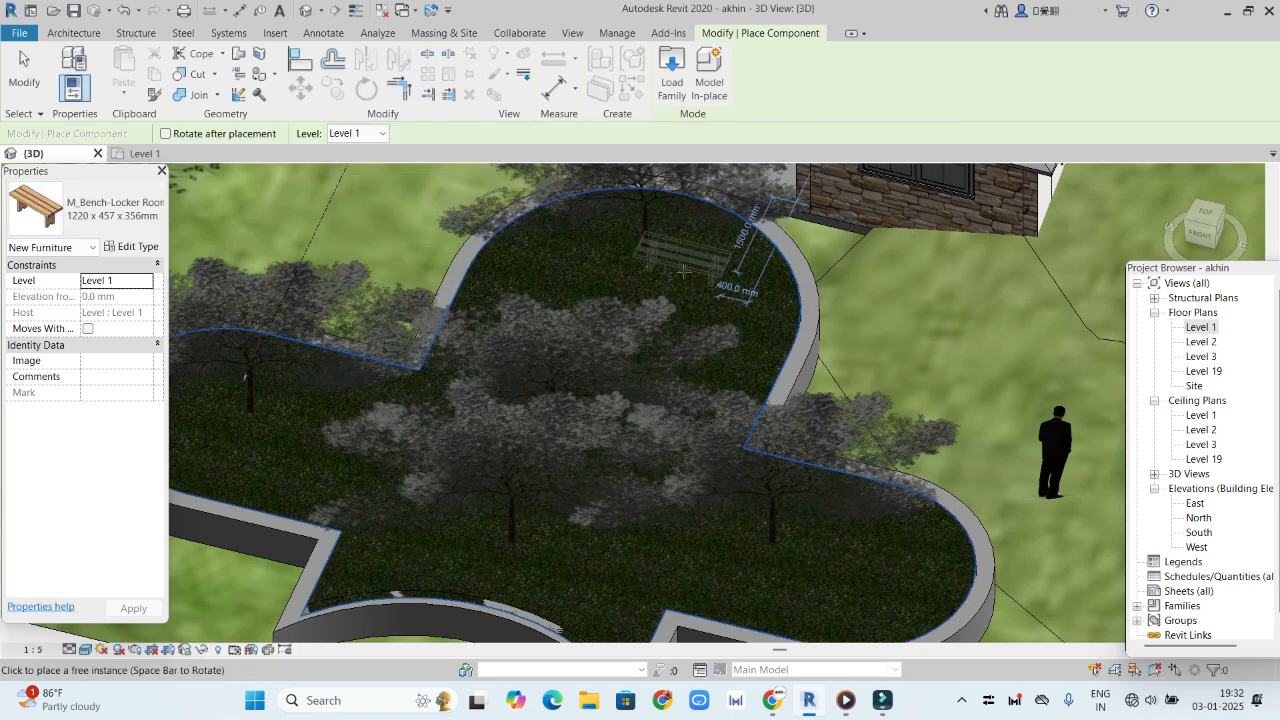
Place M_Bench-Locker Room benches, type 1220 x 457 x 356mm, in the three rounded arms, the middle and the front of the grass pad
click(651, 263)
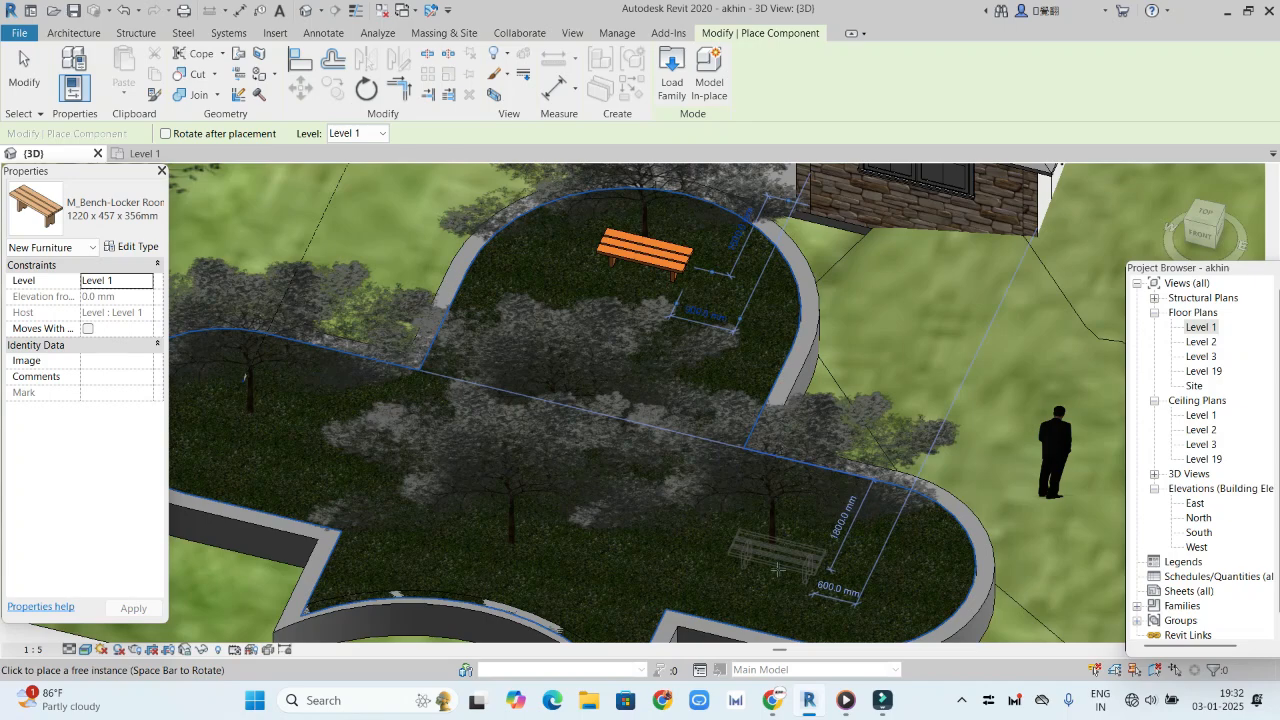
right_click(648, 238)
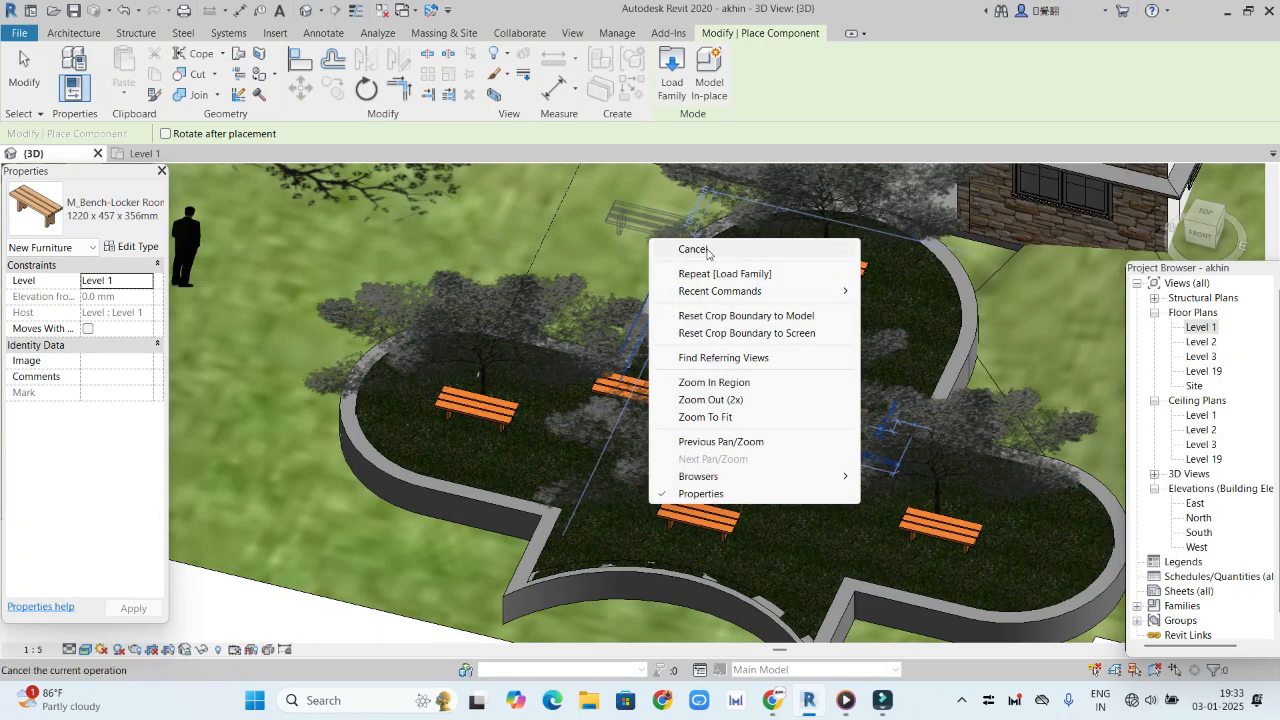
click(706, 249)
scroll(645, 362, down, 1)
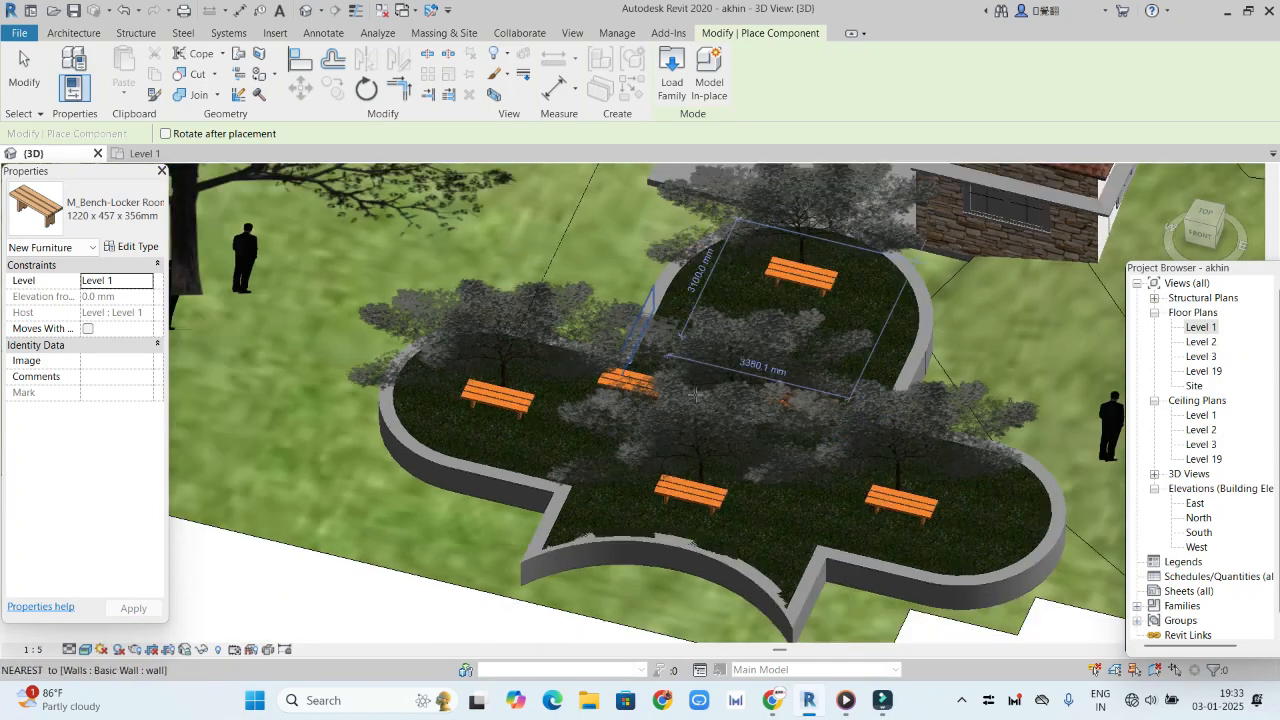
scroll(695, 393, down, 1)
right_click(725, 362)
click(765, 372)
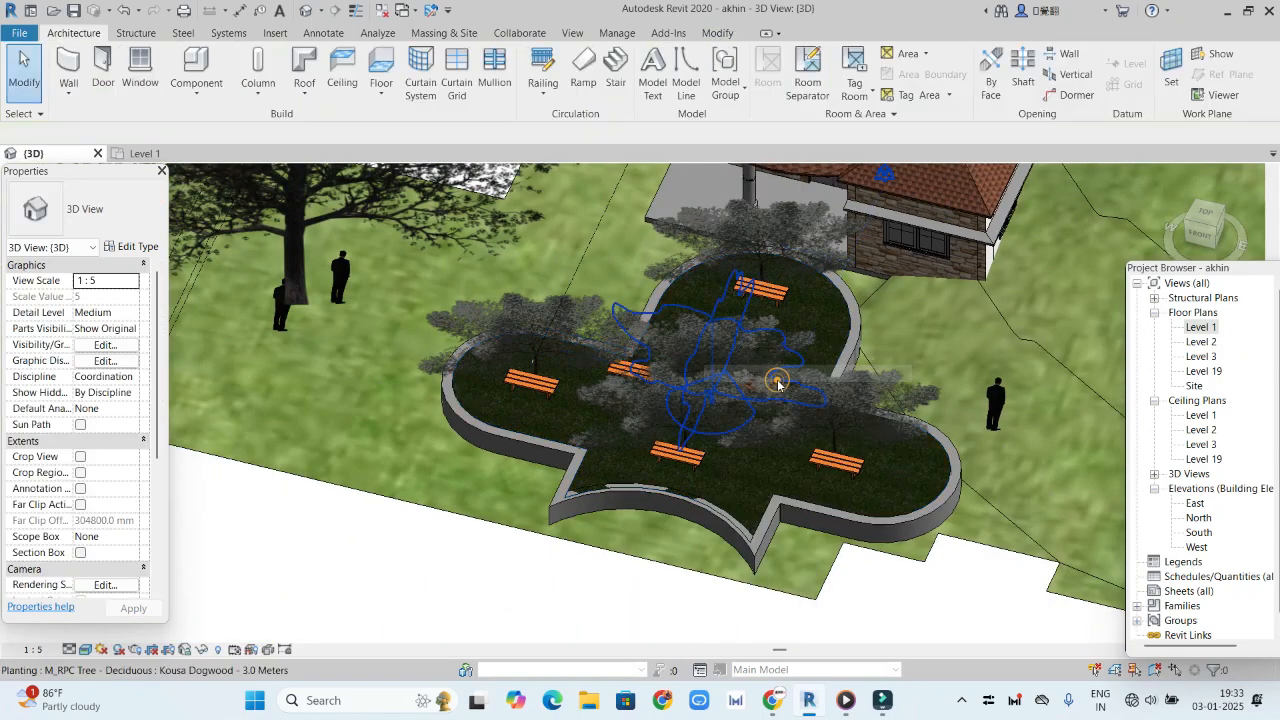
Review the planted garden pad together with the house and terrain from a raised corner angle
drag(1206, 229, 1146, 187)
scroll(907, 313, down, 2)
middle_drag(907, 313, 713, 569)
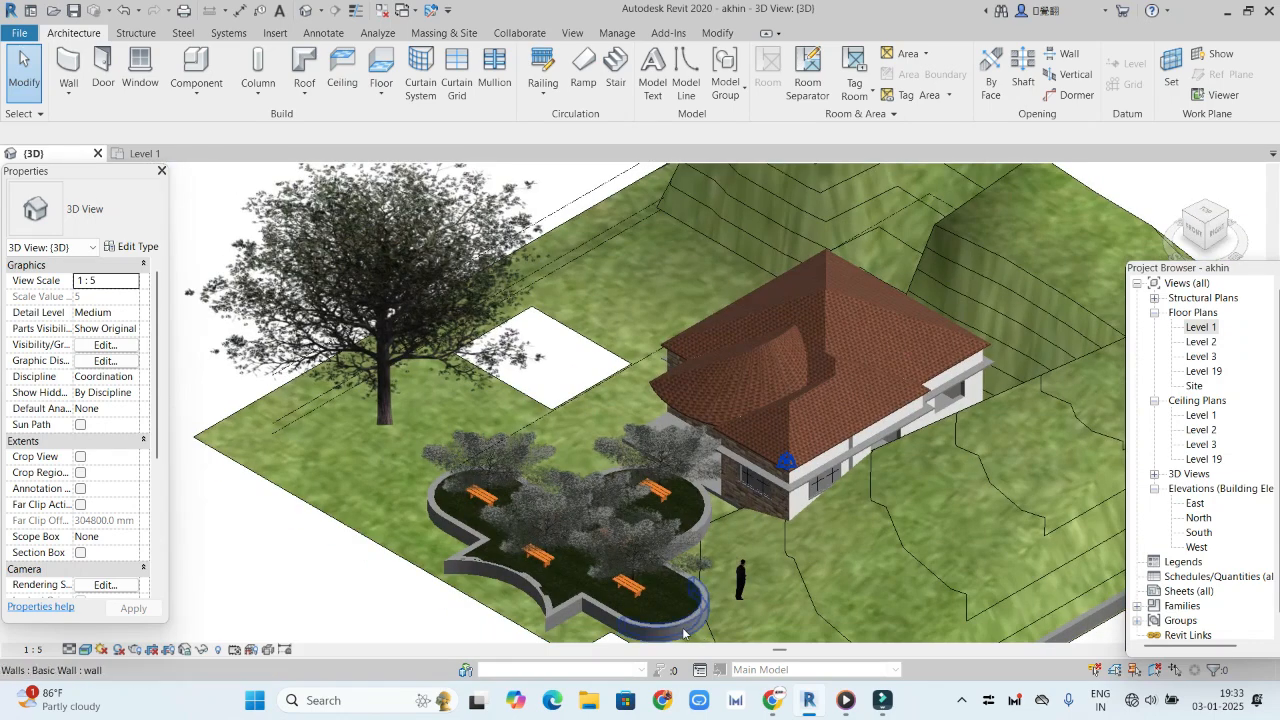